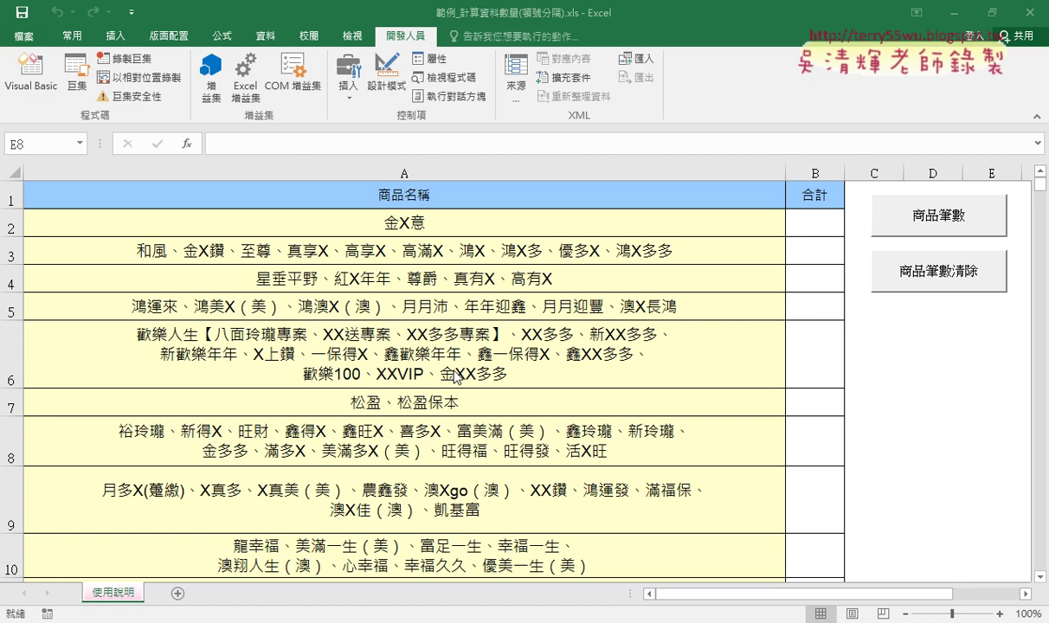
Select A2's product name and row 2's 合計 cell, B2
{"action": "left_click", "coordinate": [395, 225]}
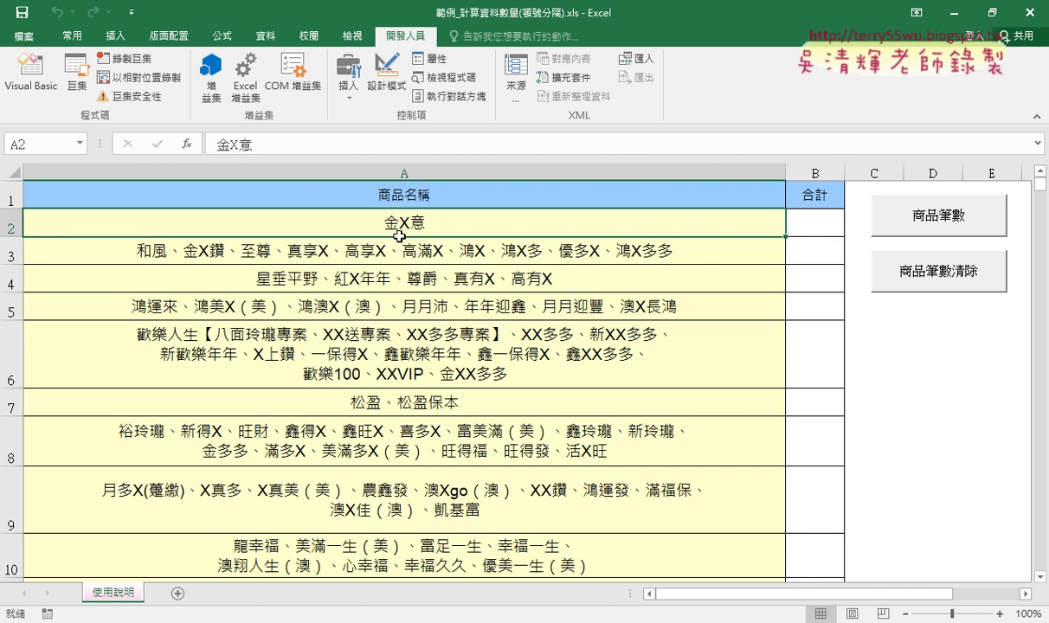
{"action": "left_click", "coordinate": [813, 252]}
{"action": "left_click", "coordinate": [419, 220]}
{"action": "left_click", "coordinate": [789, 221]}
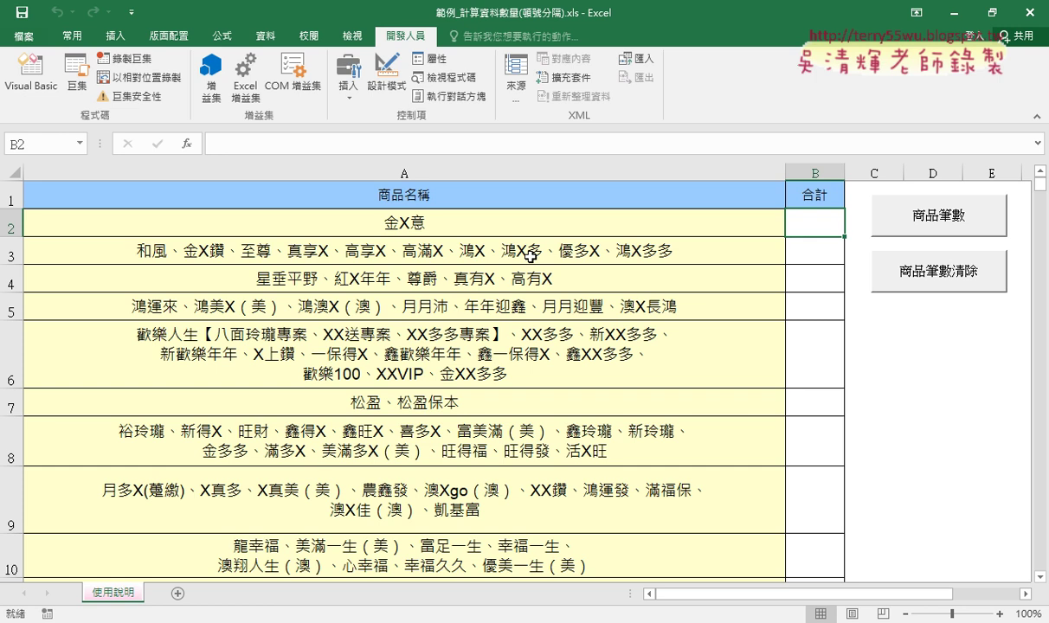
{"action": "left_click", "coordinate": [417, 223]}
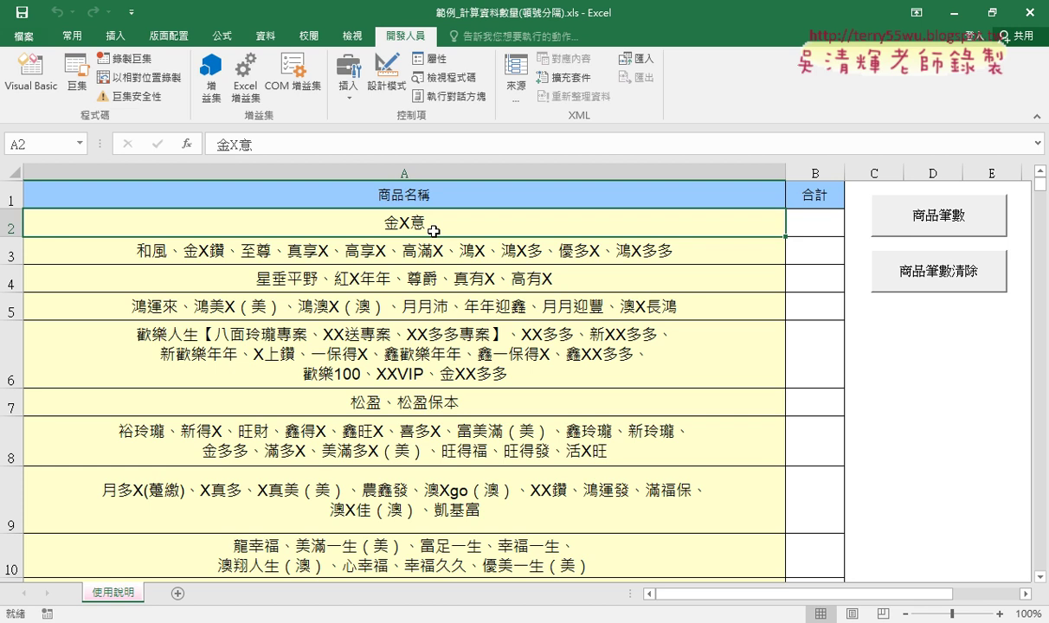
{"action": "left_click", "coordinate": [815, 228]}
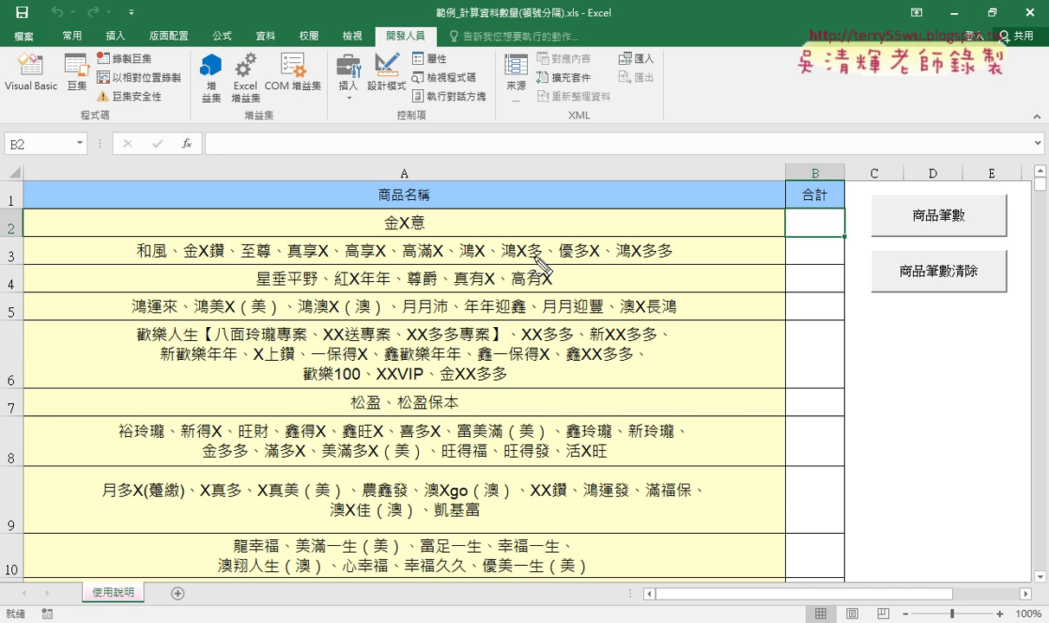
Annotate the sheet with 'find → instr' and circle row 3's first 、 after 和風
{"action": "left_click_drag", "start_coordinate": [171, 253], "coordinate": [198, 272]}
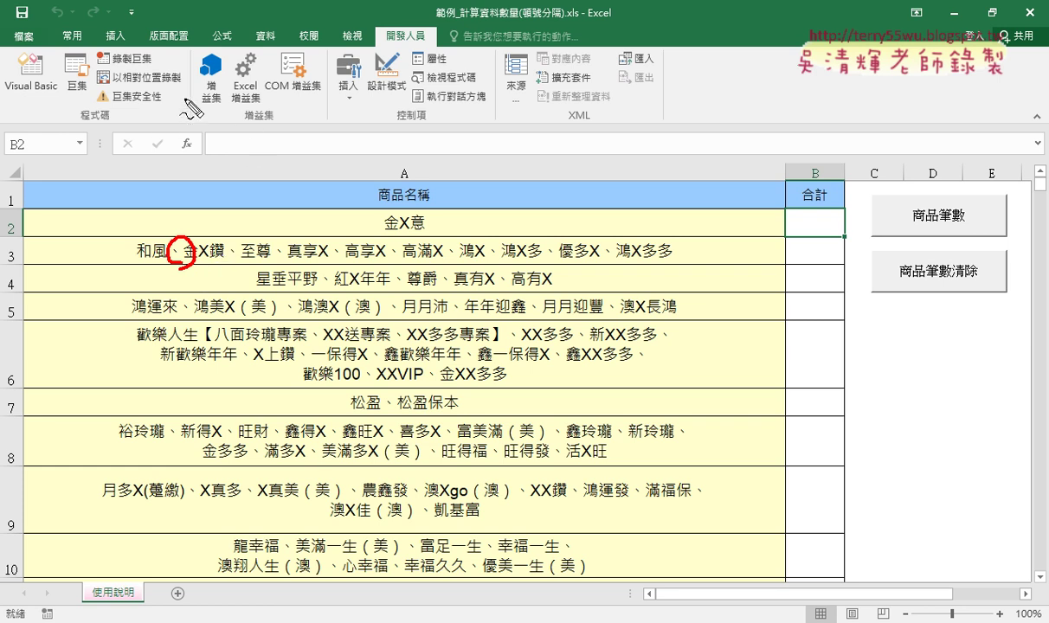
{"action": "mouse_move", "coordinate": [178, 80]}
{"action": "left_mouse_down"}
{"action": "mouse_move", "coordinate": [154, 136]}
{"action": "mouse_move", "coordinate": [172, 103]}
{"action": "mouse_move", "coordinate": [173, 135]}
{"action": "mouse_move", "coordinate": [193, 136]}
{"action": "left_mouse_up"}
{"action": "mouse_move", "coordinate": [216, 80]}
{"action": "left_mouse_down"}
{"action": "mouse_move", "coordinate": [217, 131]}
{"action": "mouse_move", "coordinate": [138, 143]}
{"action": "left_mouse_up"}
{"action": "mouse_move", "coordinate": [230, 111]}
{"action": "left_mouse_down"}
{"action": "mouse_move", "coordinate": [302, 105]}
{"action": "mouse_move", "coordinate": [275, 118]}
{"action": "mouse_move", "coordinate": [346, 128]}
{"action": "left_mouse_up"}
{"action": "left_click", "coordinate": [316, 82]}
{"action": "mouse_move", "coordinate": [371, 85]}
{"action": "left_mouse_down"}
{"action": "mouse_move", "coordinate": [378, 132]}
{"action": "mouse_move", "coordinate": [388, 102]}
{"action": "mouse_move", "coordinate": [429, 106]}
{"action": "left_mouse_up"}
{"action": "left_click_drag", "start_coordinate": [348, 144], "coordinate": [431, 140]}
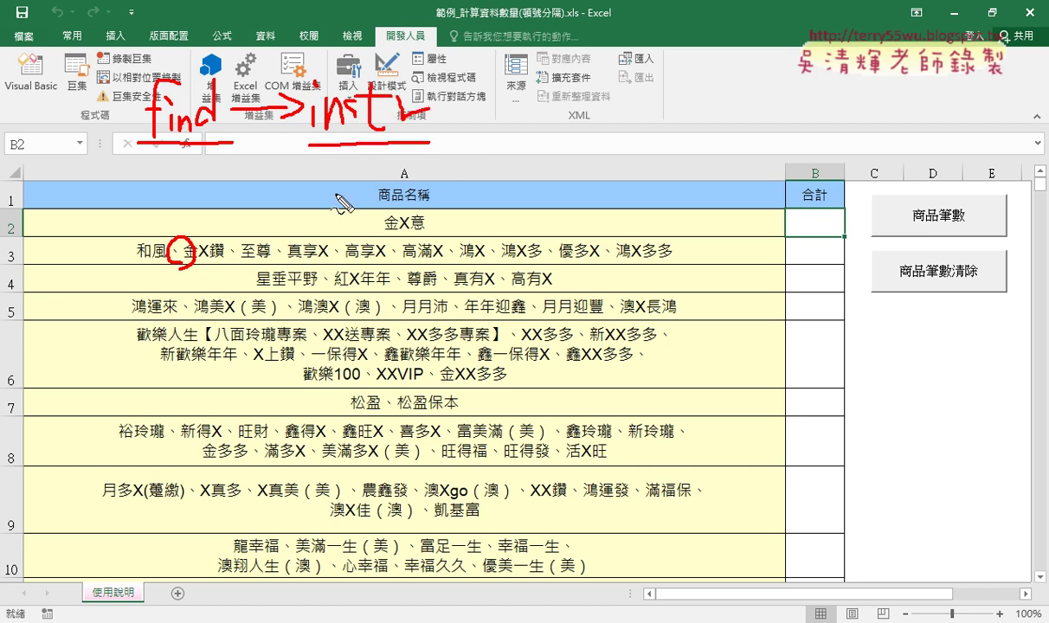
{"action": "left_click_drag", "start_coordinate": [192, 236], "coordinate": [185, 261]}
Sketch the 3 + 1 count and mark row 3's separators, then clear the annotations
{"action": "left_click_drag", "start_coordinate": [144, 181], "coordinate": [145, 211]}
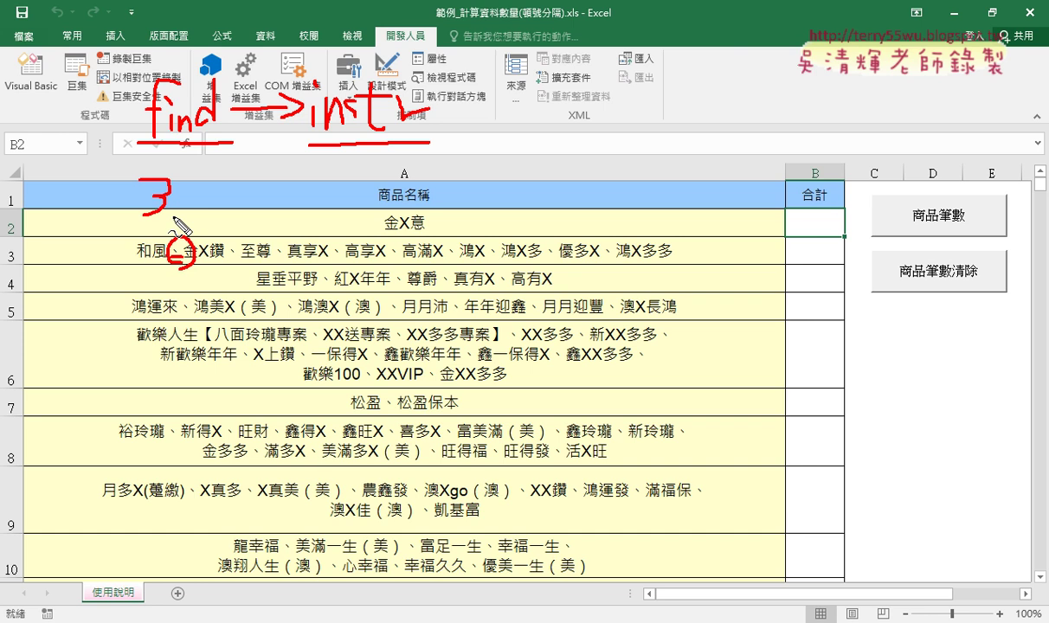
{"action": "left_click_drag", "start_coordinate": [182, 239], "coordinate": [185, 258]}
{"action": "mouse_move", "coordinate": [178, 196]}
{"action": "left_mouse_down"}
{"action": "mouse_move", "coordinate": [200, 195]}
{"action": "mouse_move", "coordinate": [189, 213]}
{"action": "left_mouse_up"}
{"action": "left_click_drag", "start_coordinate": [211, 172], "coordinate": [212, 226]}
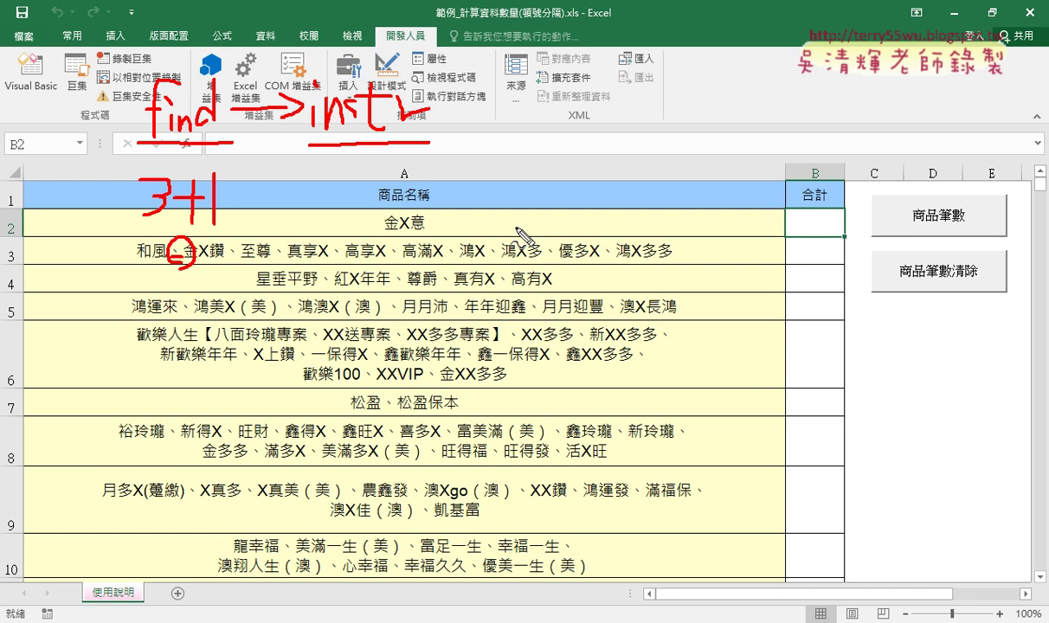
{"action": "left_click_drag", "start_coordinate": [602, 258], "coordinate": [614, 259]}
{"action": "left_click_drag", "start_coordinate": [686, 235], "coordinate": [684, 260]}
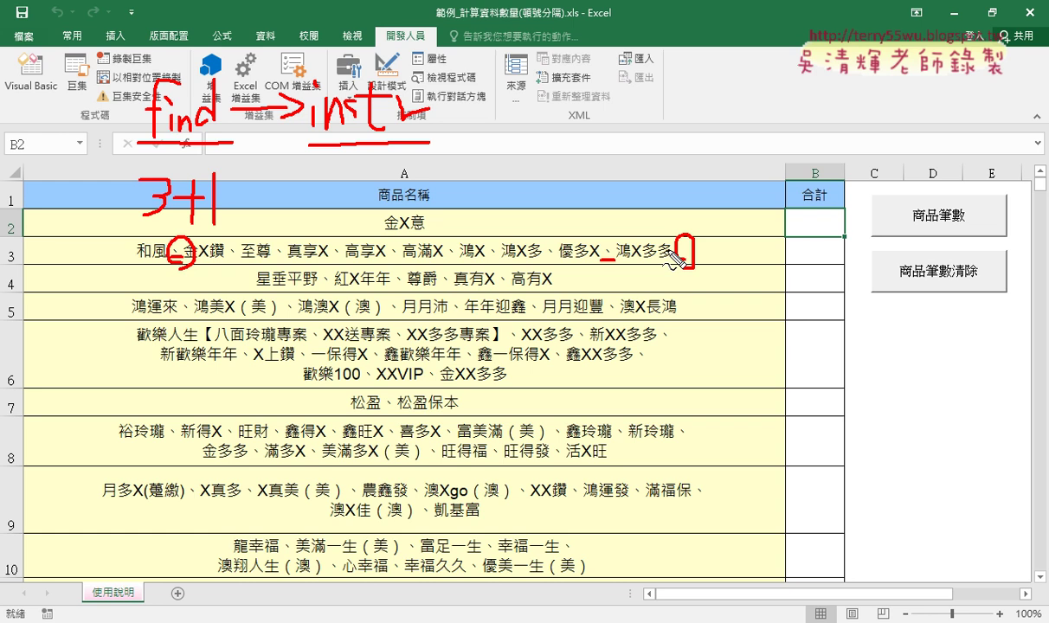
{"action": "key", "text": "Escape"}
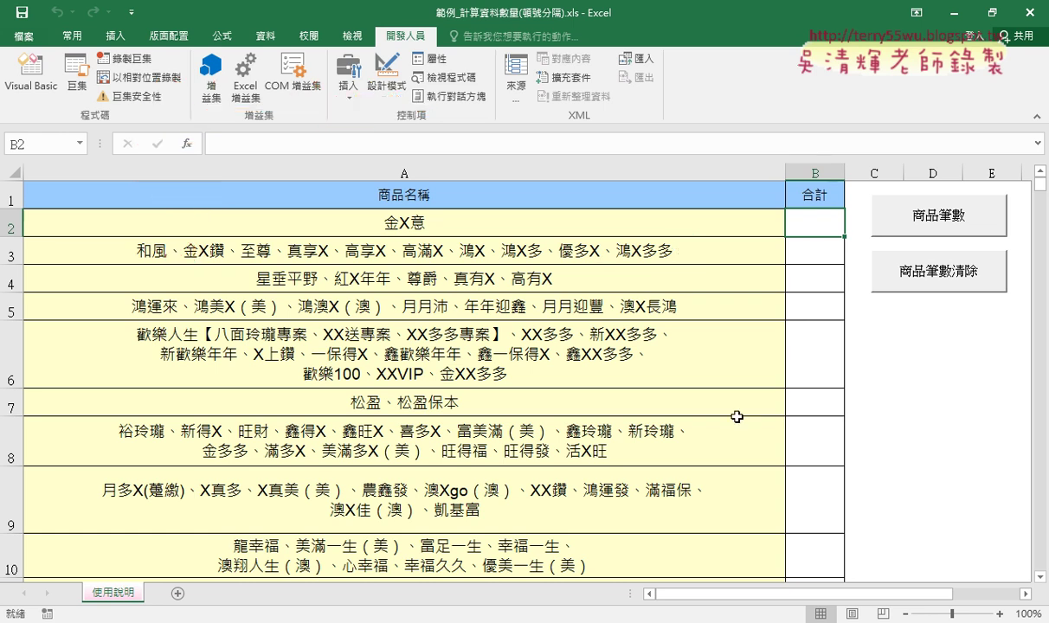
Enter the counts 1, 9 and 5 in B2, B3 and B4
{"action": "left_click", "coordinate": [500, 221]}
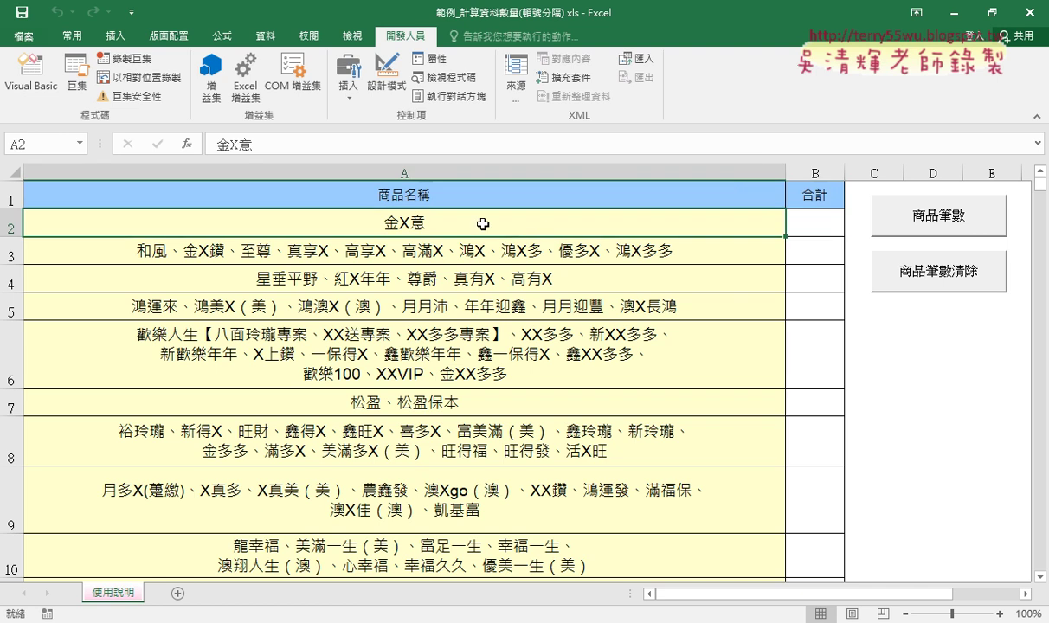
{"action": "left_click", "coordinate": [823, 218]}
{"action": "type", "text": "1"}
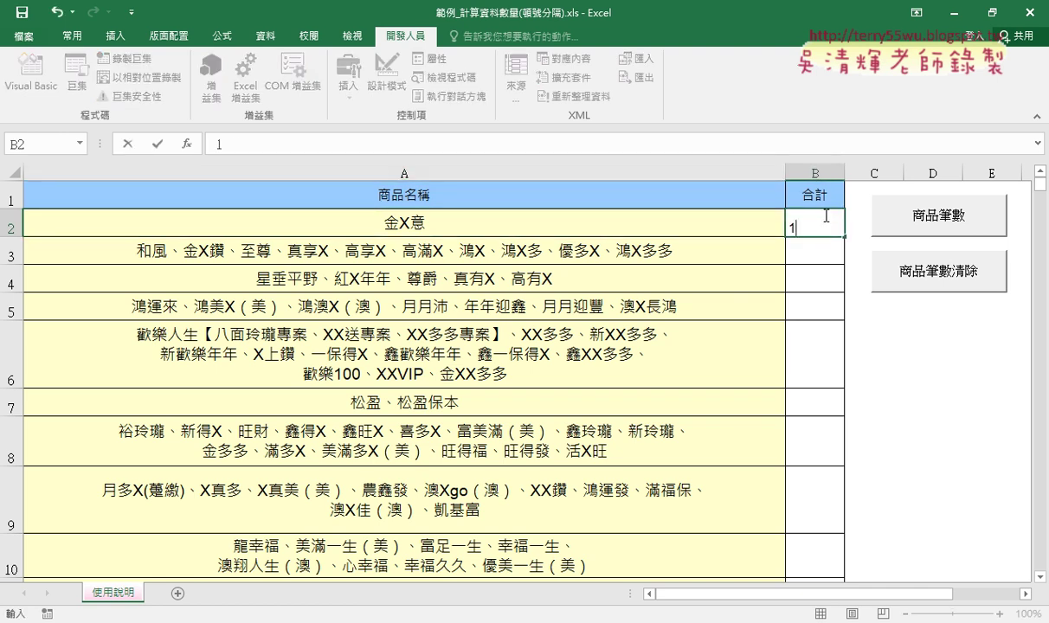
{"action": "left_click", "coordinate": [806, 254]}
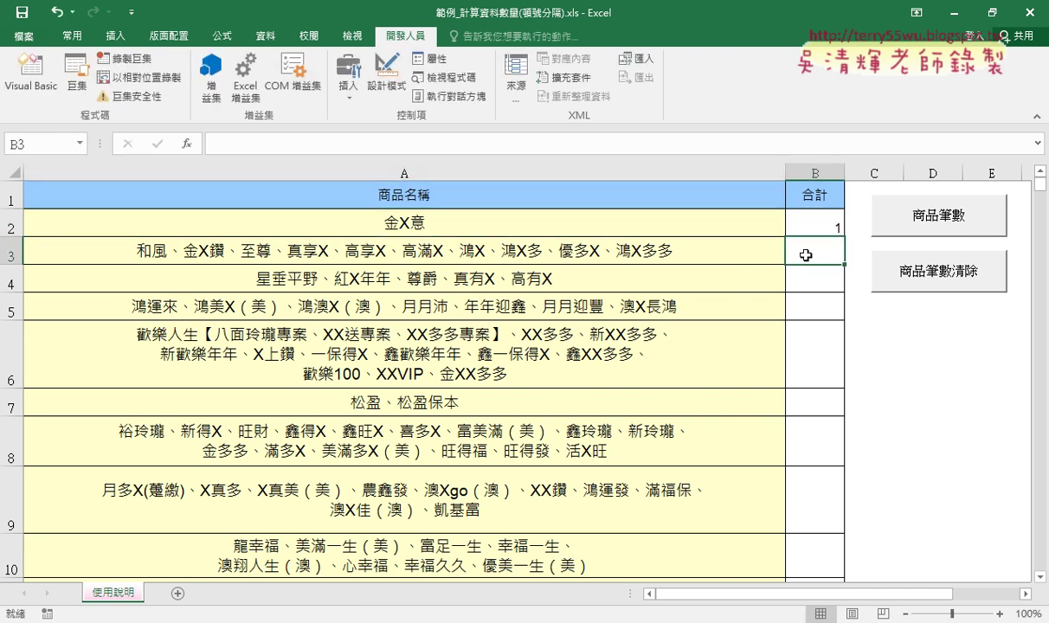
{"action": "type", "text": "9"}
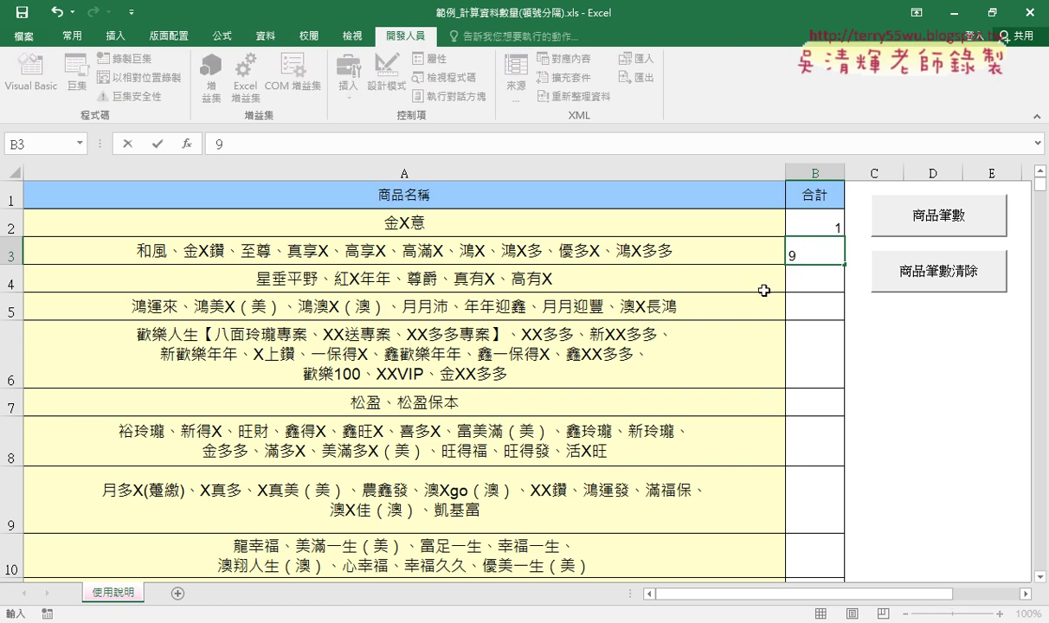
{"action": "left_click", "coordinate": [831, 290]}
{"action": "type", "text": "5"}
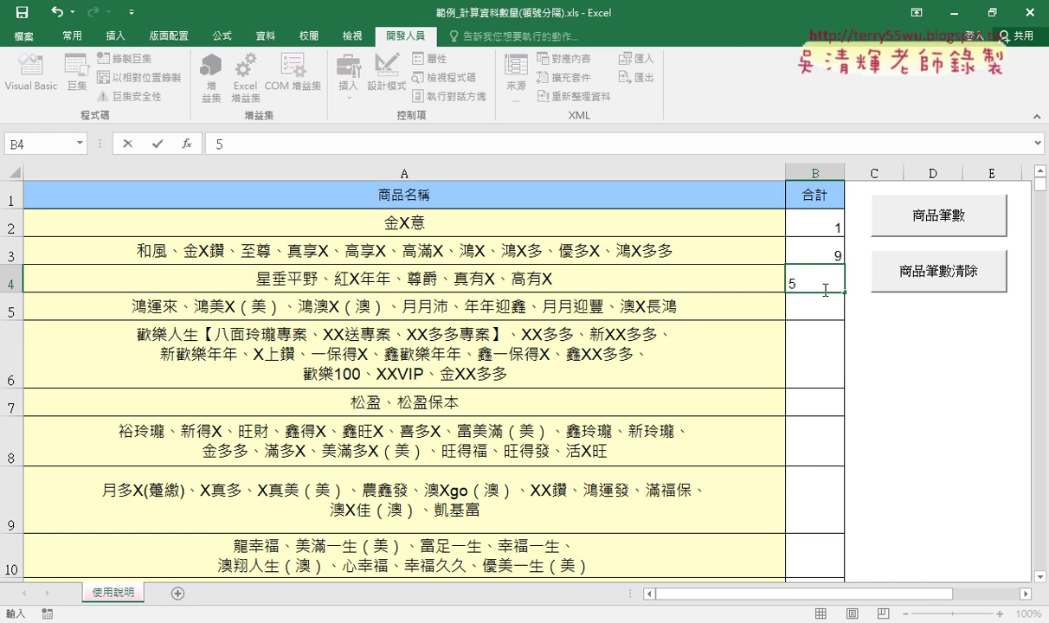
{"action": "left_click", "coordinate": [815, 305]}
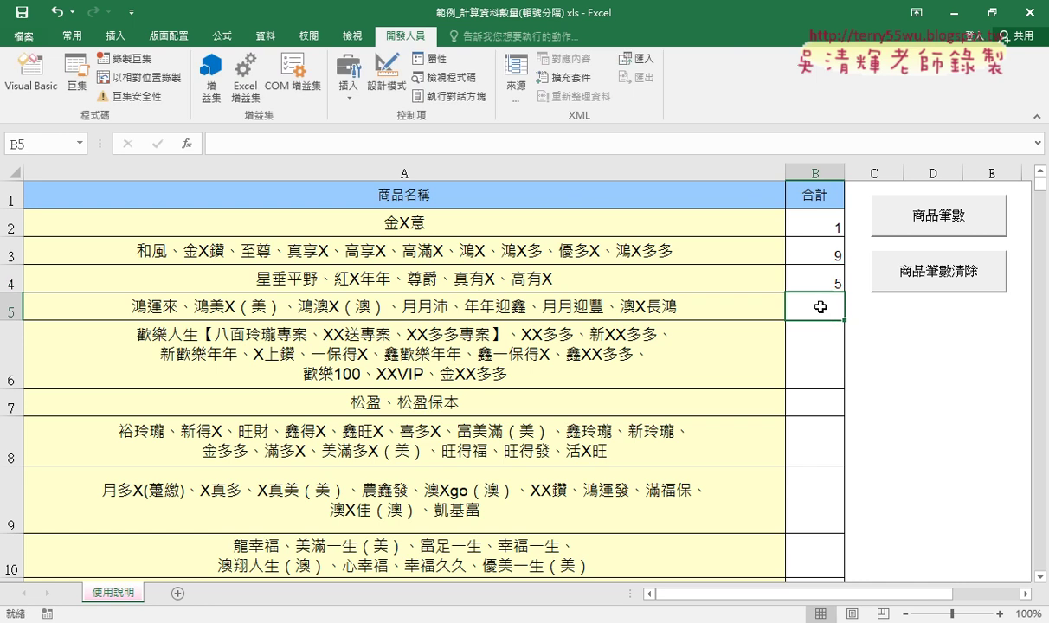
Run the 商品筆數 macro and check the count it writes in B3
{"action": "left_click", "coordinate": [963, 215]}
{"action": "left_click", "coordinate": [838, 250]}
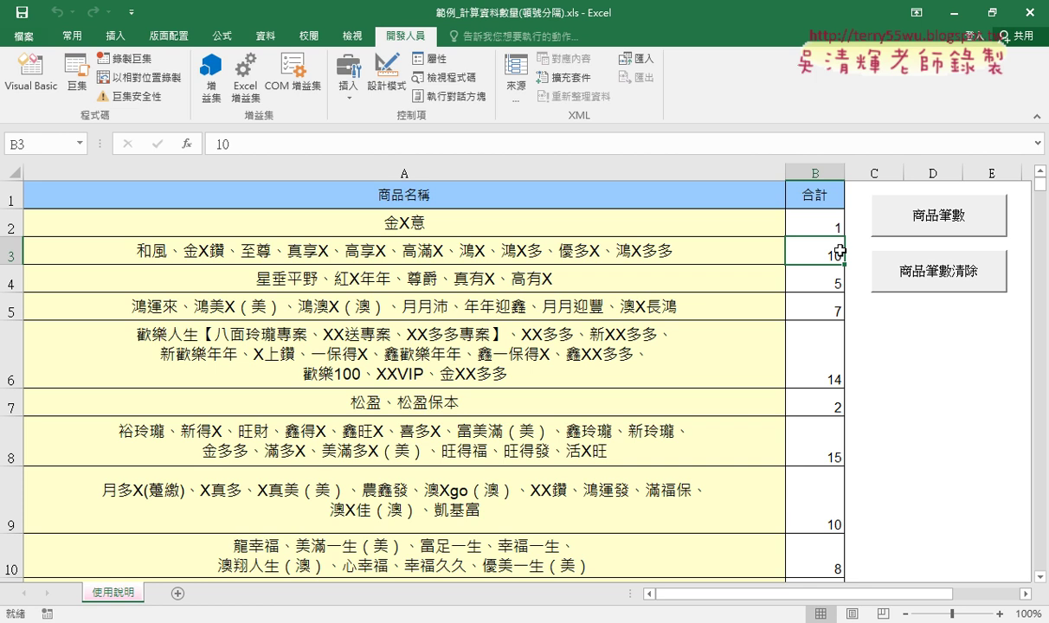
Clear the 合計 totals, rerun 商品筆數, clear them again, then select row 3's product list
{"action": "left_click", "coordinate": [912, 272]}
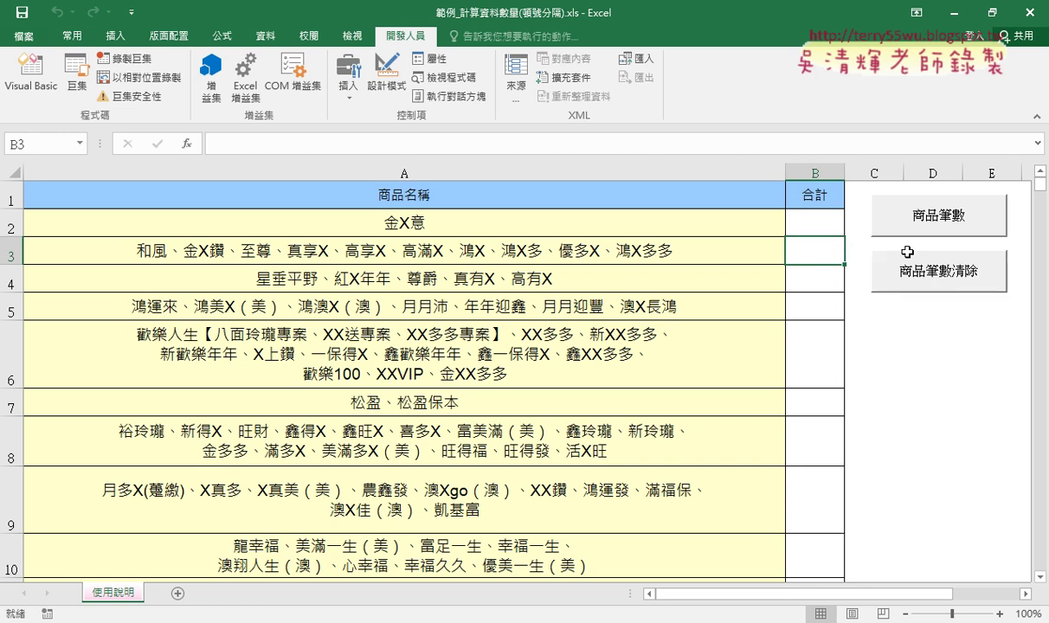
{"action": "left_click", "coordinate": [910, 218]}
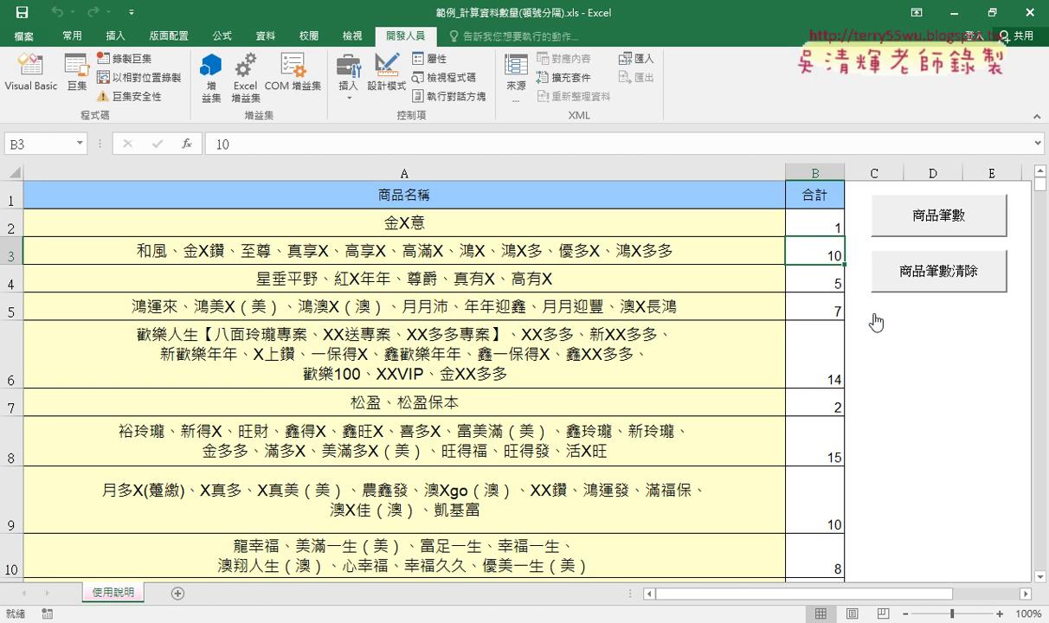
{"action": "left_click", "coordinate": [874, 267]}
{"action": "left_click", "coordinate": [669, 228]}
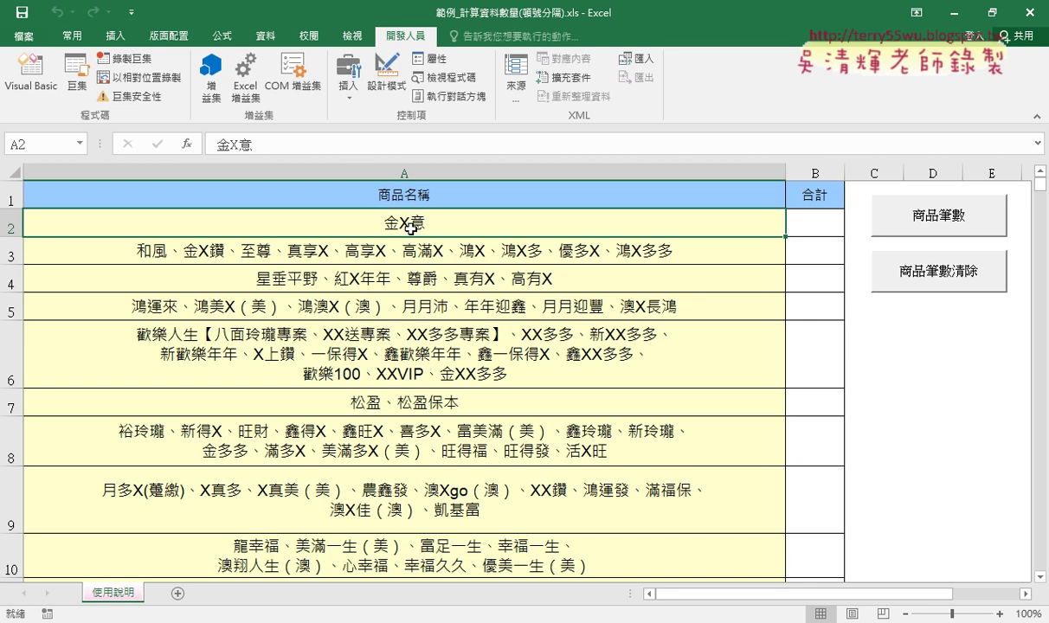
{"action": "left_click", "coordinate": [446, 256]}
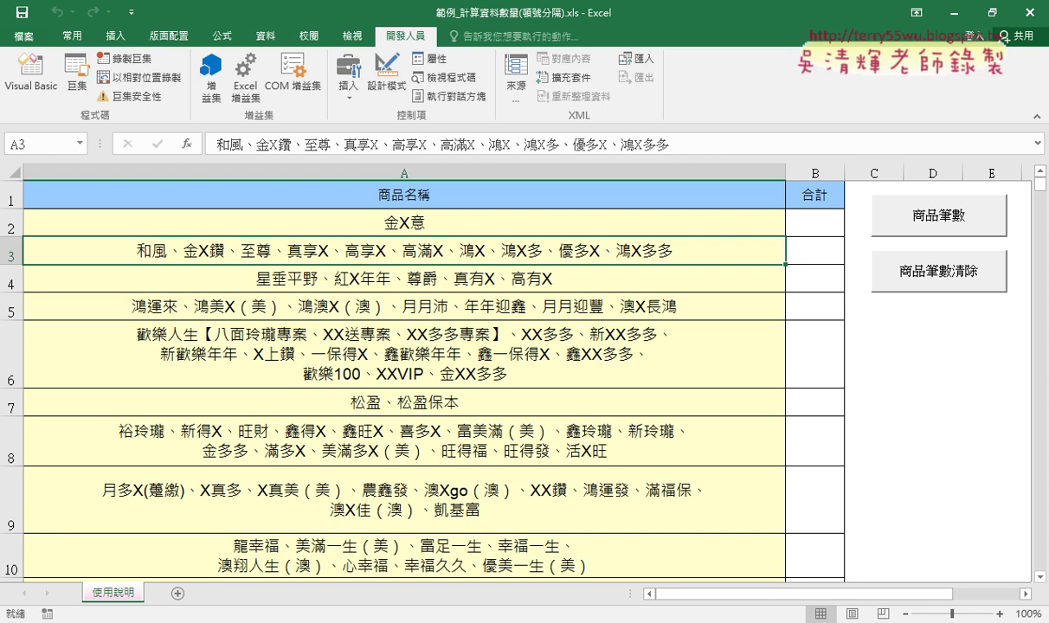
Run 商品筆數 from the VBA editor and move the editor aside to show B3's 10
{"action": "mouse_move", "coordinate": [363, 619]}
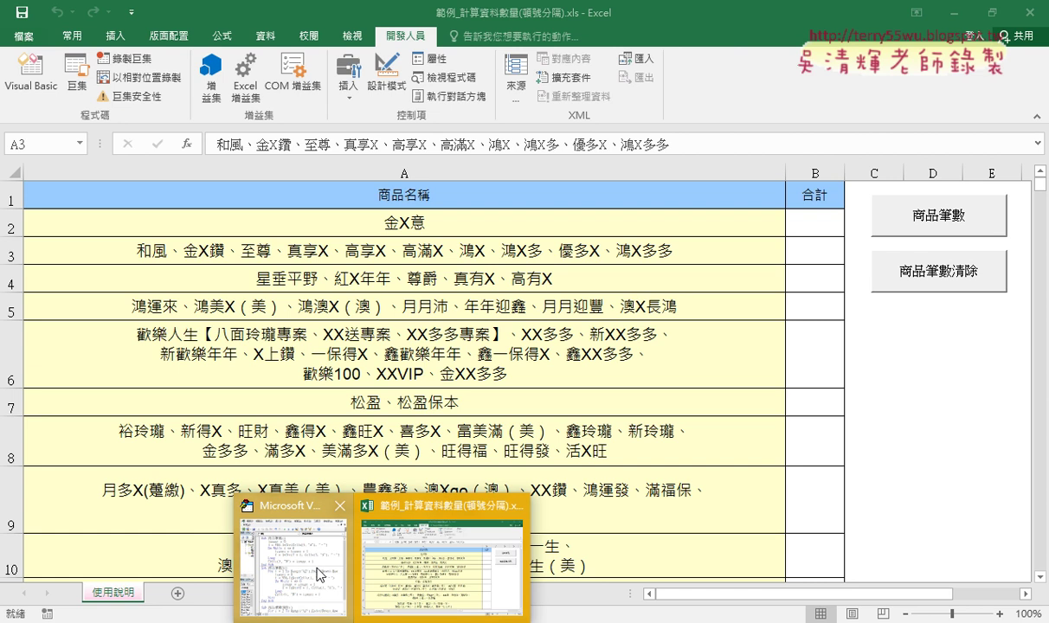
{"action": "left_click", "coordinate": [307, 541]}
{"action": "left_click", "coordinate": [364, 199]}
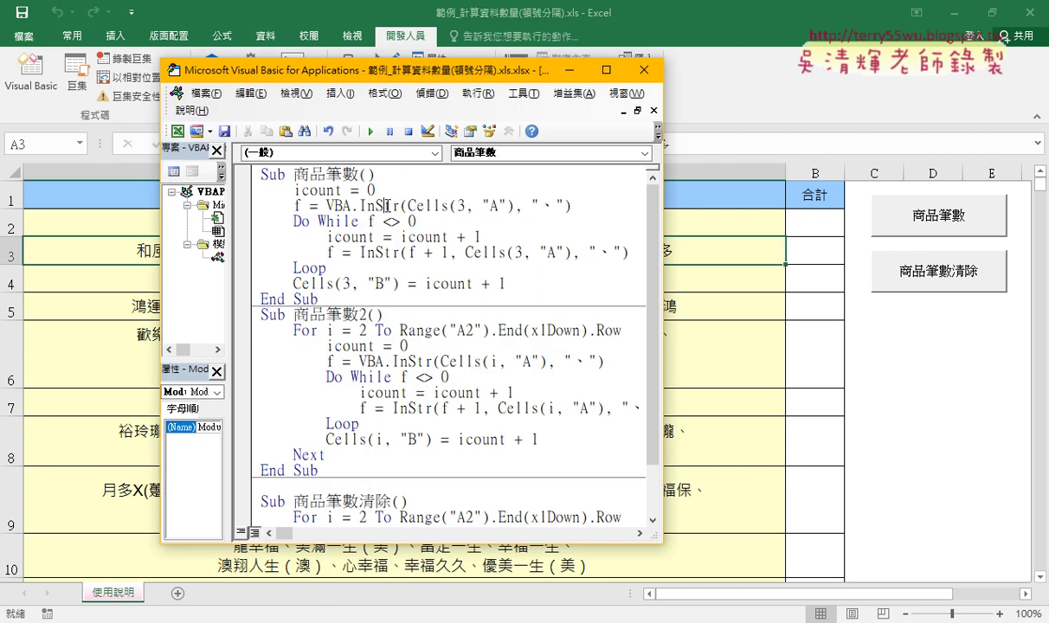
{"action": "left_click", "coordinate": [374, 131]}
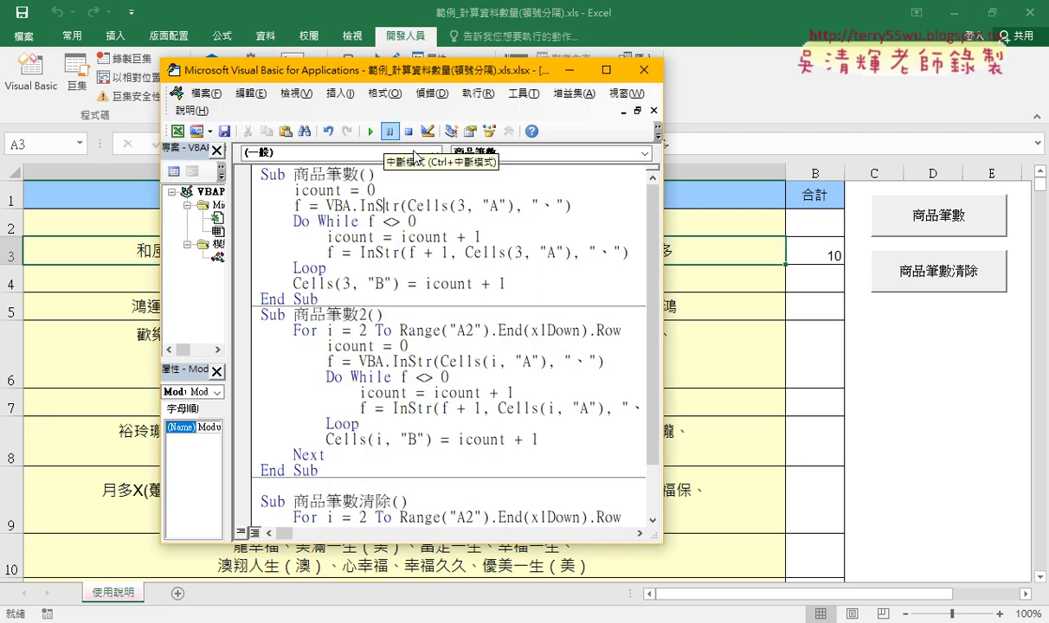
{"action": "left_click_drag", "start_coordinate": [492, 78], "coordinate": [498, 296]}
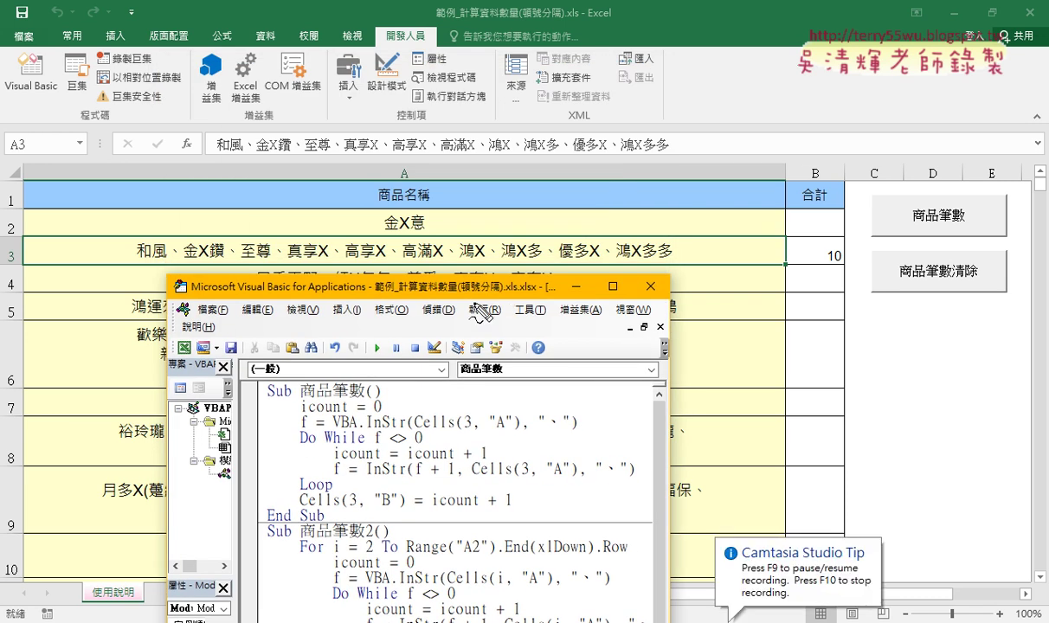
{"action": "mouse_move", "coordinate": [548, 264]}
{"action": "left_mouse_down"}
{"action": "mouse_move", "coordinate": [345, 293]}
{"action": "mouse_move", "coordinate": [546, 217]}
{"action": "mouse_move", "coordinate": [861, 268]}
{"action": "left_mouse_up"}
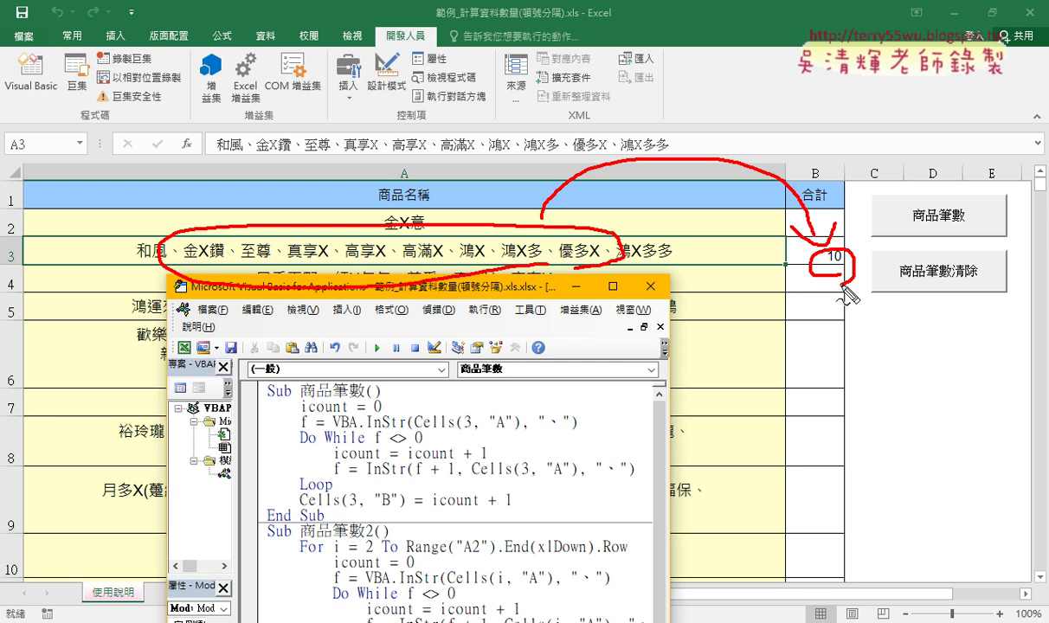
Reposition and widen the code editor window beside the worksheet
{"action": "key", "text": "Escape"}
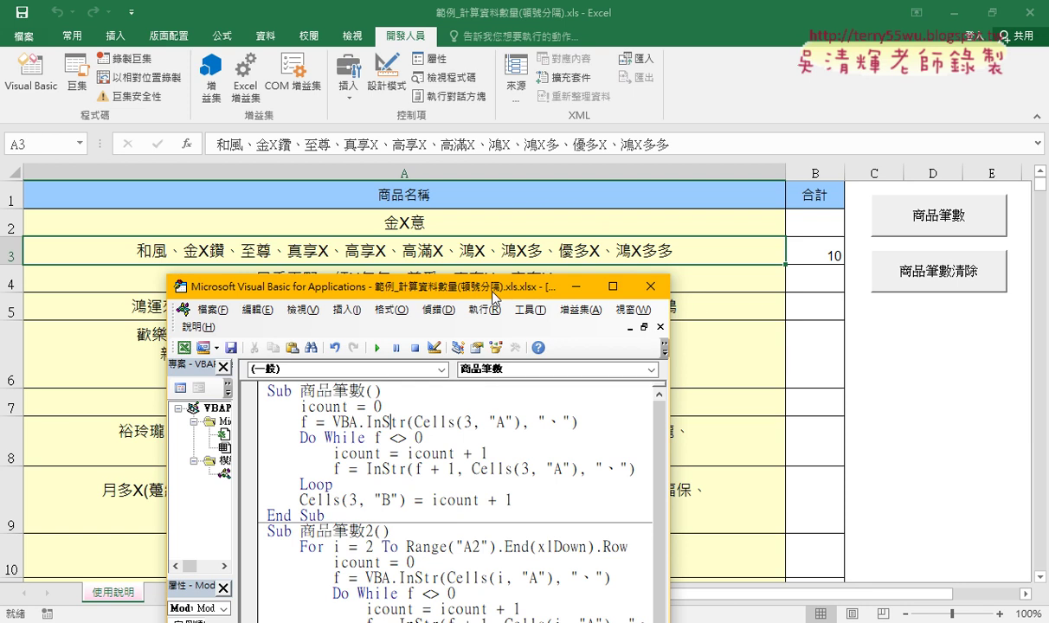
{"action": "left_click_drag", "start_coordinate": [466, 286], "coordinate": [599, 273]}
{"action": "scroll", "coordinate": [606, 381], "scroll_direction": "down", "scroll_amount": 1}
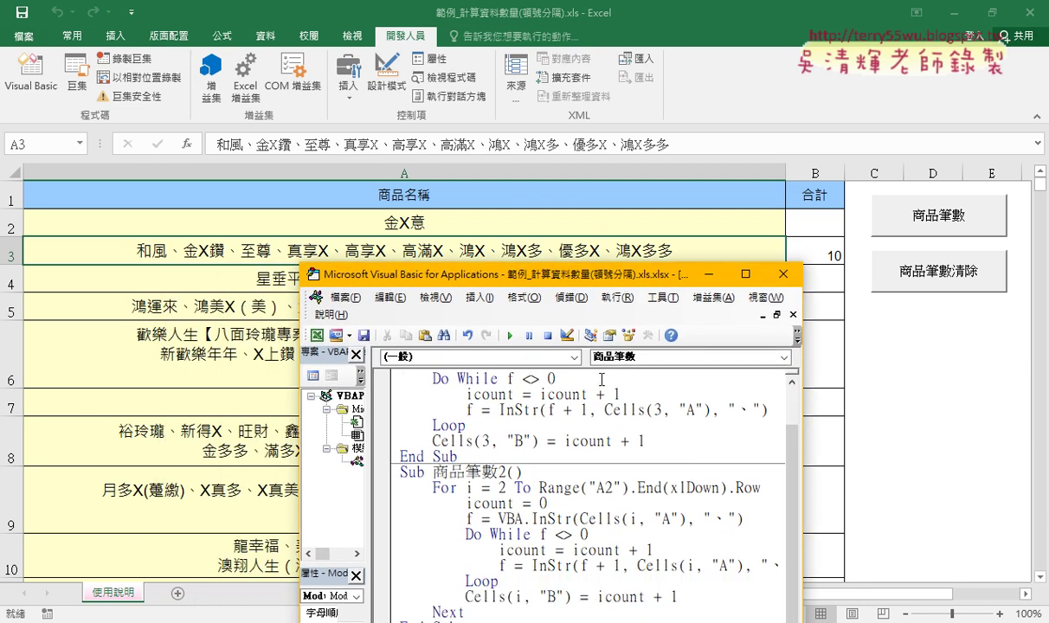
{"action": "scroll", "coordinate": [606, 380], "scroll_direction": "up", "scroll_amount": 1}
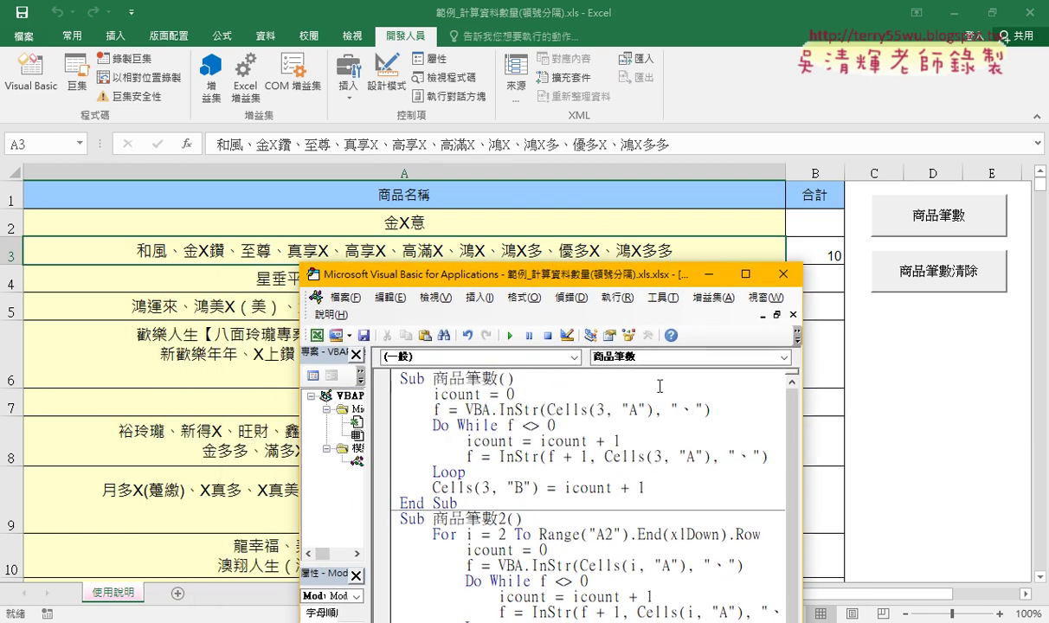
{"action": "left_click_drag", "start_coordinate": [803, 431], "coordinate": [872, 431]}
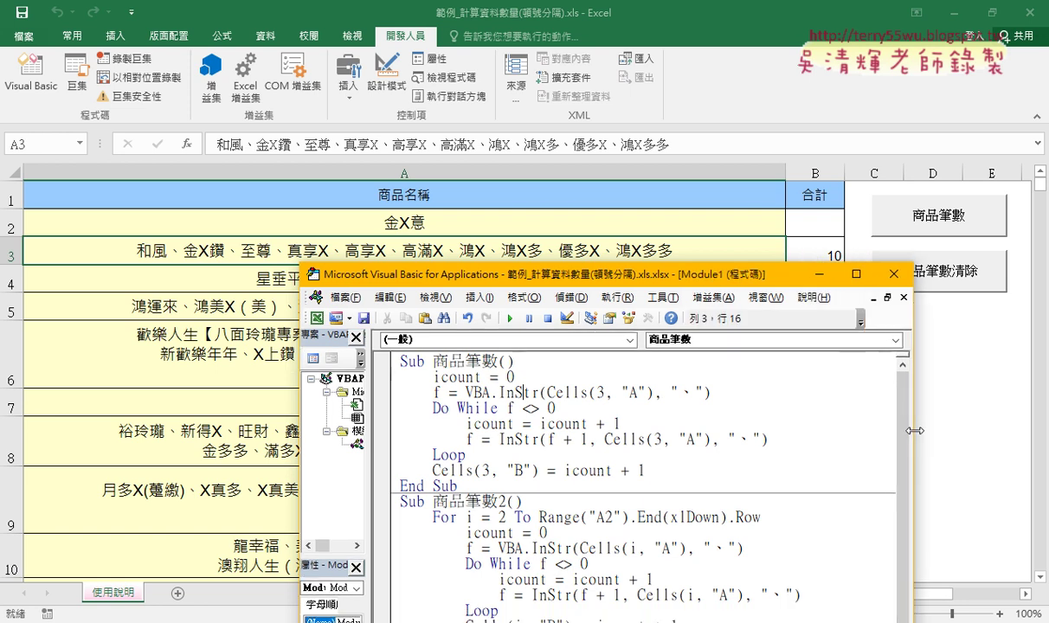
{"action": "left_click_drag", "start_coordinate": [468, 280], "coordinate": [329, 286]}
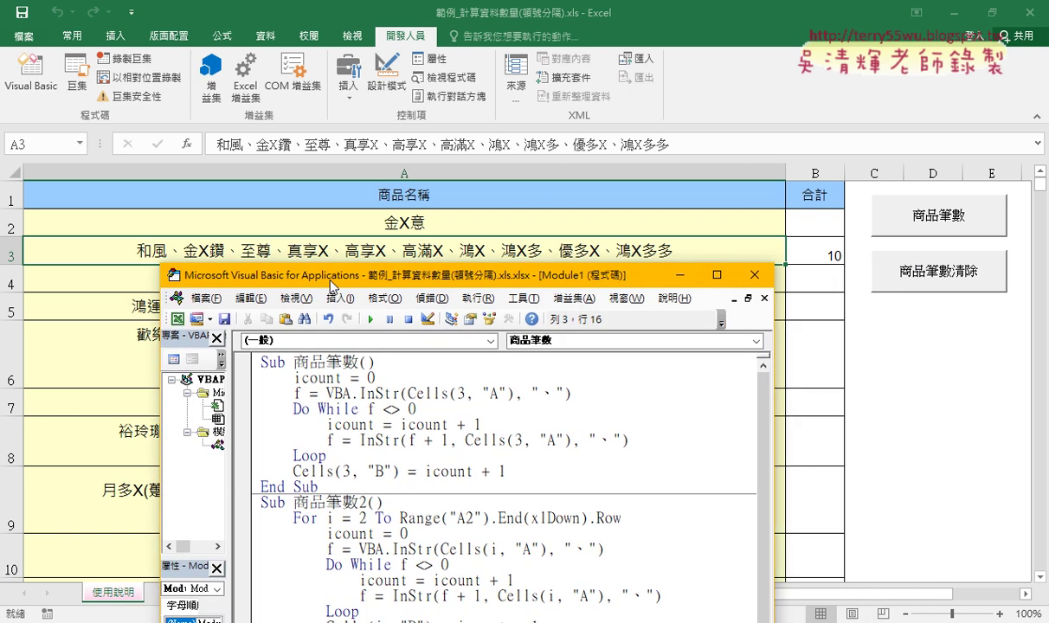
Highlight the icount initialisation, the InStr function name and its 、 separator argument
{"action": "left_click_drag", "start_coordinate": [294, 378], "coordinate": [448, 372]}
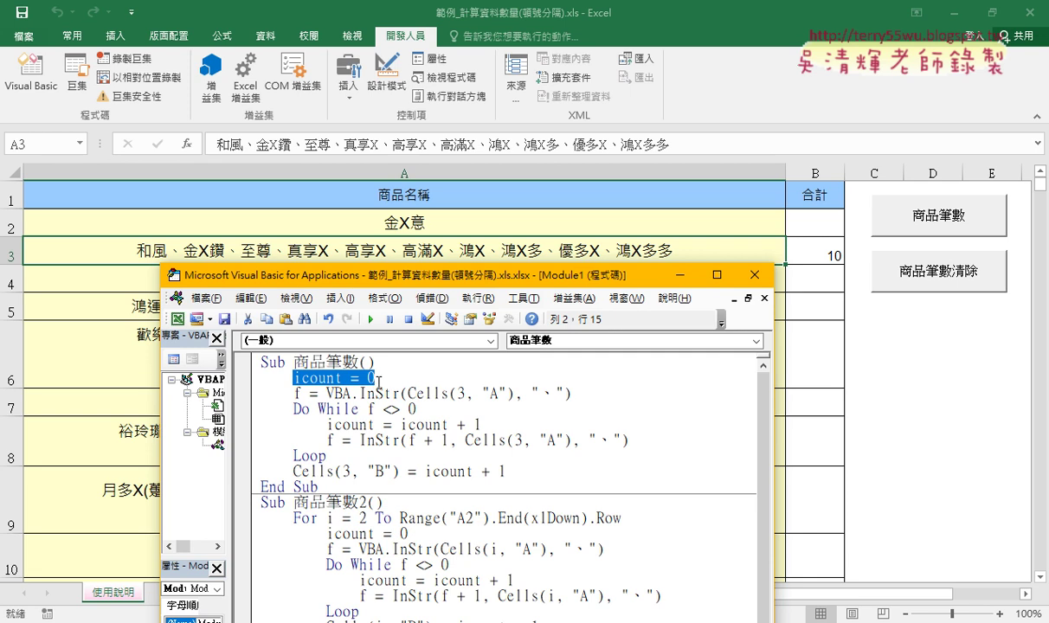
{"action": "left_click", "coordinate": [359, 394]}
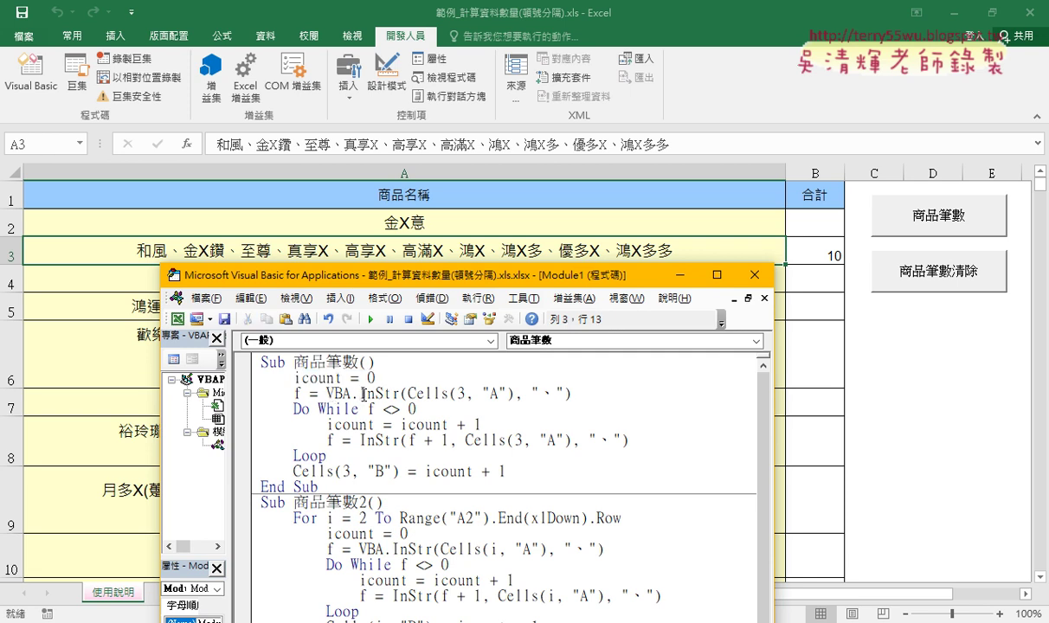
{"action": "mouse_move", "coordinate": [359, 394]}
{"action": "left_mouse_down"}
{"action": "mouse_move", "coordinate": [509, 394]}
{"action": "mouse_move", "coordinate": [409, 393]}
{"action": "left_mouse_up"}
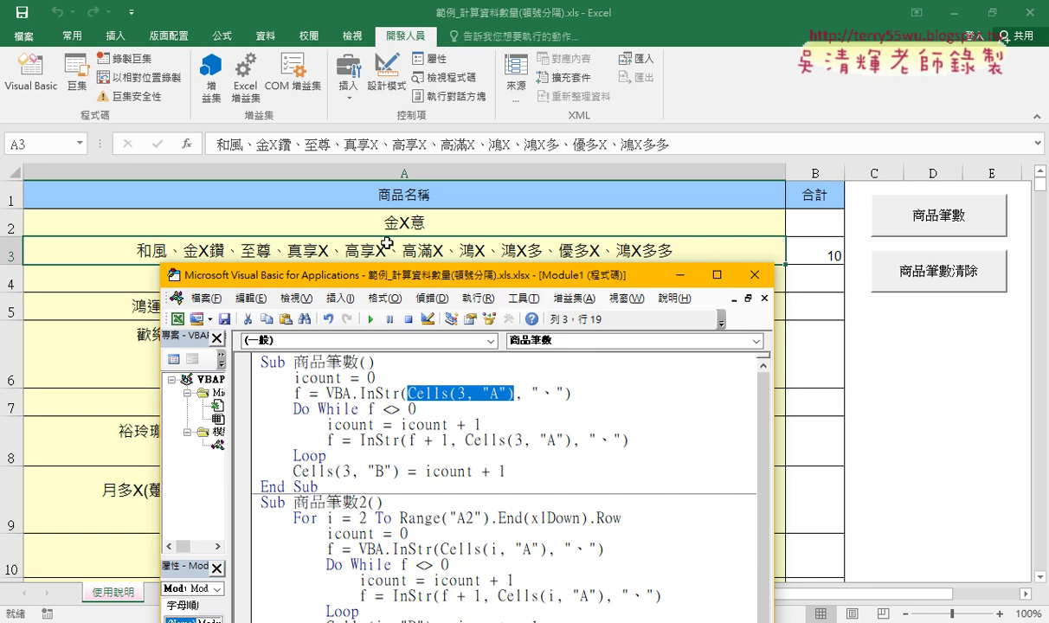
{"action": "left_click_drag", "start_coordinate": [531, 393], "coordinate": [565, 394]}
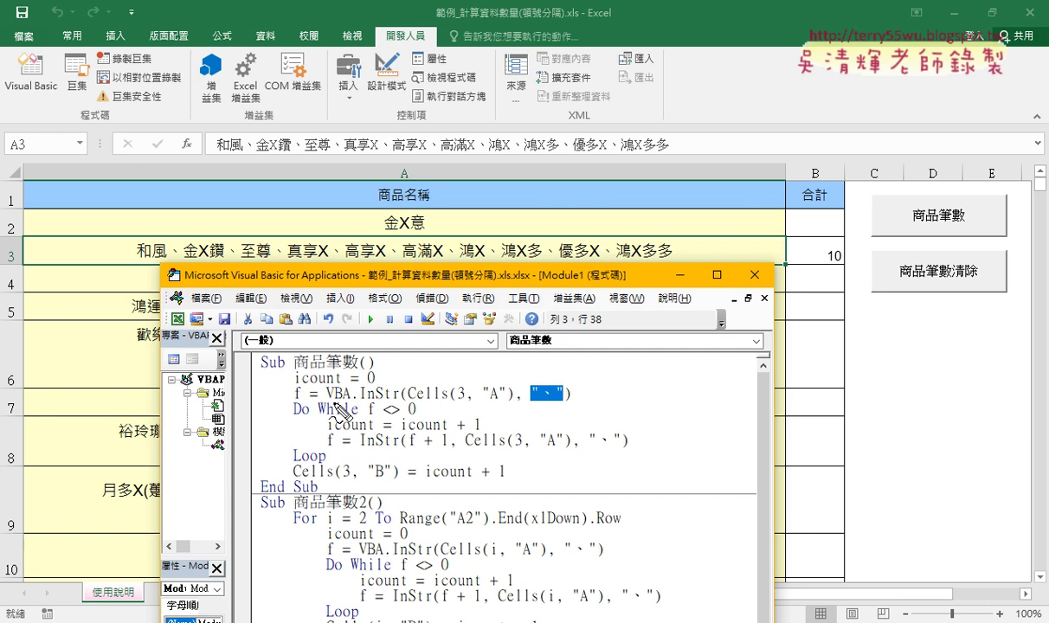
Annotate the InStr call, variable f and row 3's first 、 at position 3, then clear the marks
{"action": "left_click_drag", "start_coordinate": [333, 402], "coordinate": [530, 397]}
{"action": "mouse_move", "coordinate": [432, 386]}
{"action": "left_mouse_down"}
{"action": "mouse_move", "coordinate": [303, 381]}
{"action": "mouse_move", "coordinate": [319, 378]}
{"action": "left_mouse_up"}
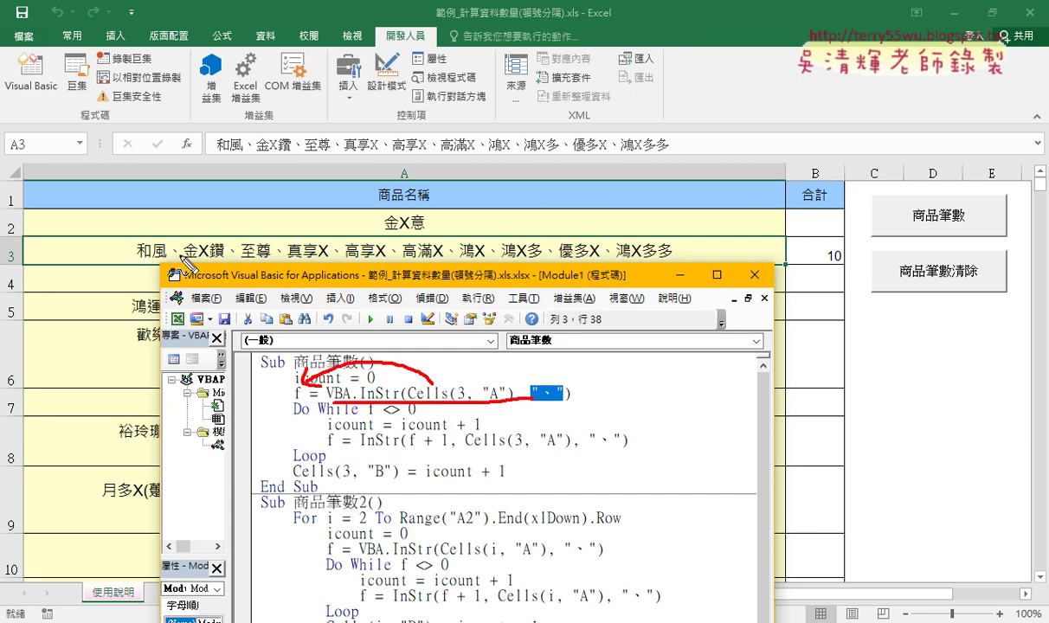
{"action": "left_click_drag", "start_coordinate": [167, 256], "coordinate": [178, 255]}
{"action": "mouse_move", "coordinate": [270, 365]}
{"action": "left_mouse_down"}
{"action": "mouse_move", "coordinate": [271, 383]}
{"action": "mouse_move", "coordinate": [362, 423]}
{"action": "mouse_move", "coordinate": [425, 412]}
{"action": "mouse_move", "coordinate": [363, 419]}
{"action": "left_mouse_up"}
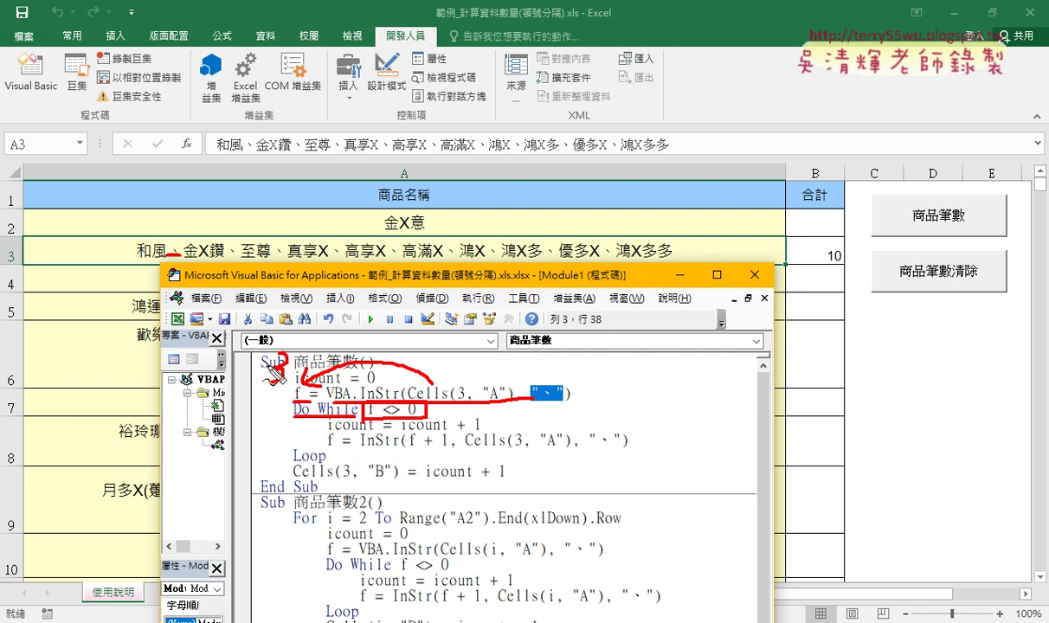
{"action": "left_click_drag", "start_coordinate": [277, 369], "coordinate": [269, 381]}
{"action": "key", "text": "Escape"}
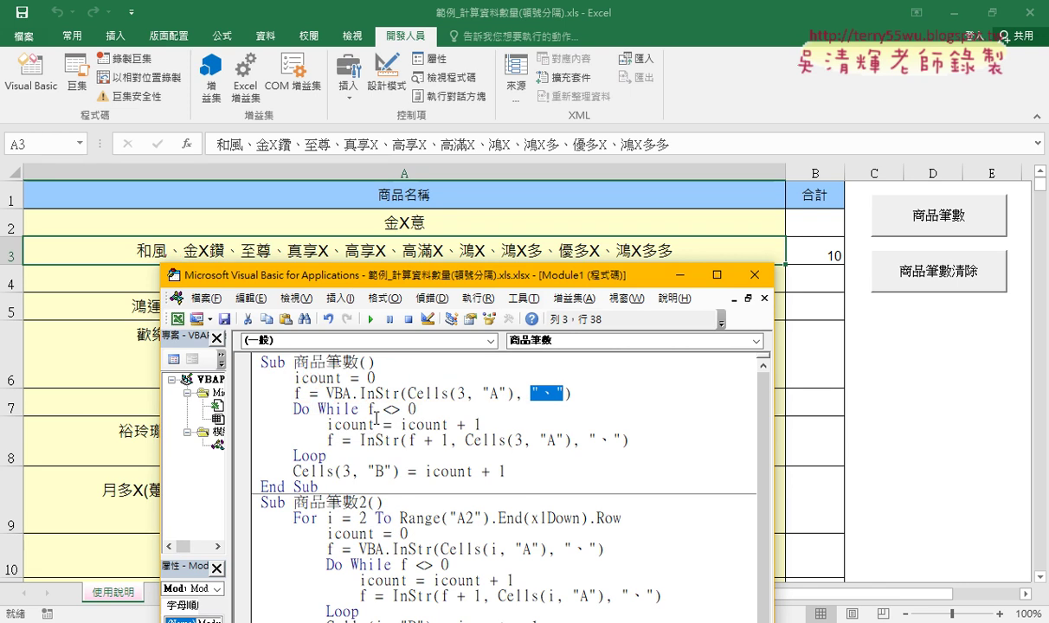
{"action": "left_click_drag", "start_coordinate": [367, 409], "coordinate": [417, 410]}
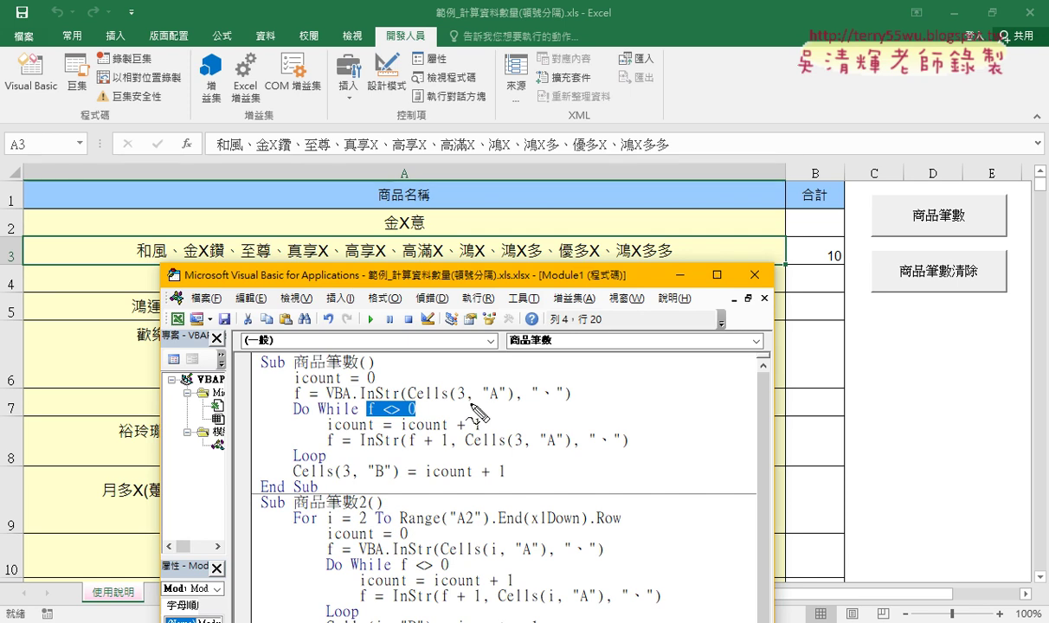
{"action": "left_click_drag", "start_coordinate": [297, 405], "coordinate": [310, 404]}
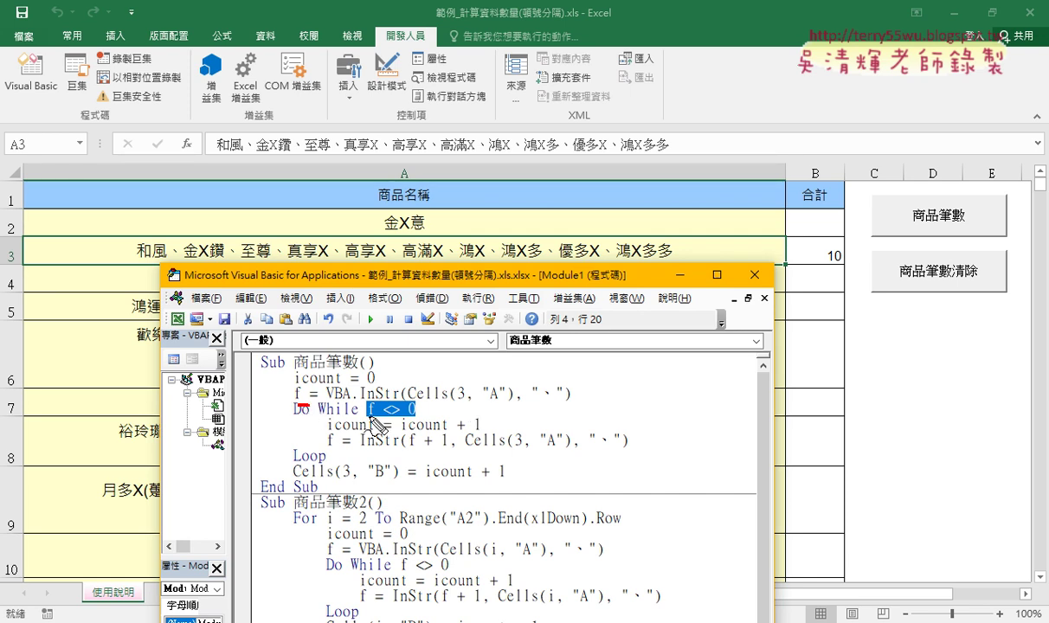
{"action": "left_click_drag", "start_coordinate": [369, 417], "coordinate": [413, 417]}
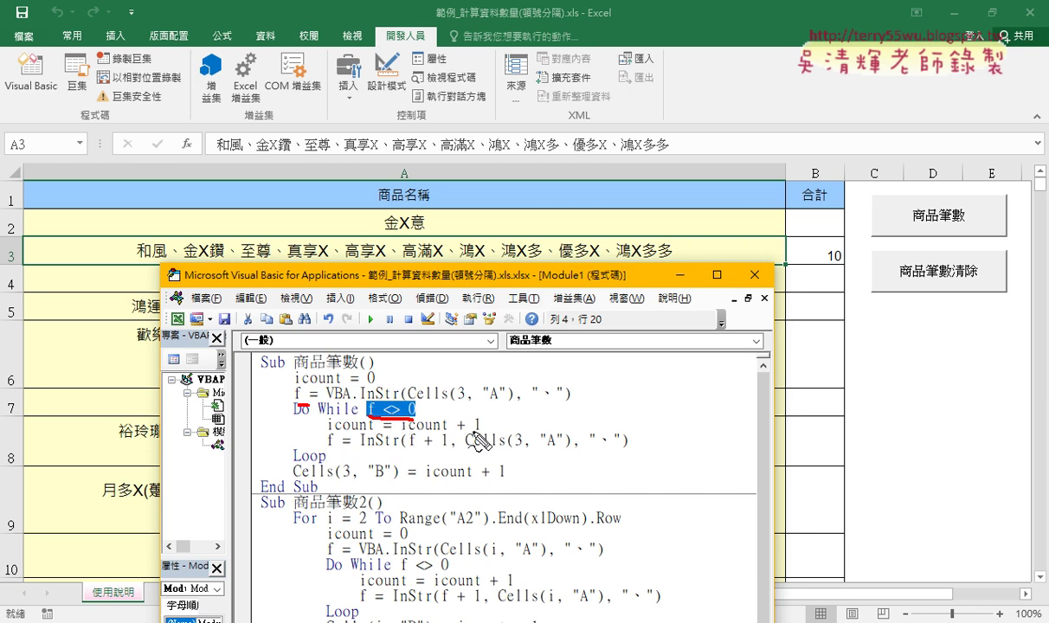
{"action": "left_click_drag", "start_coordinate": [474, 431], "coordinate": [482, 432]}
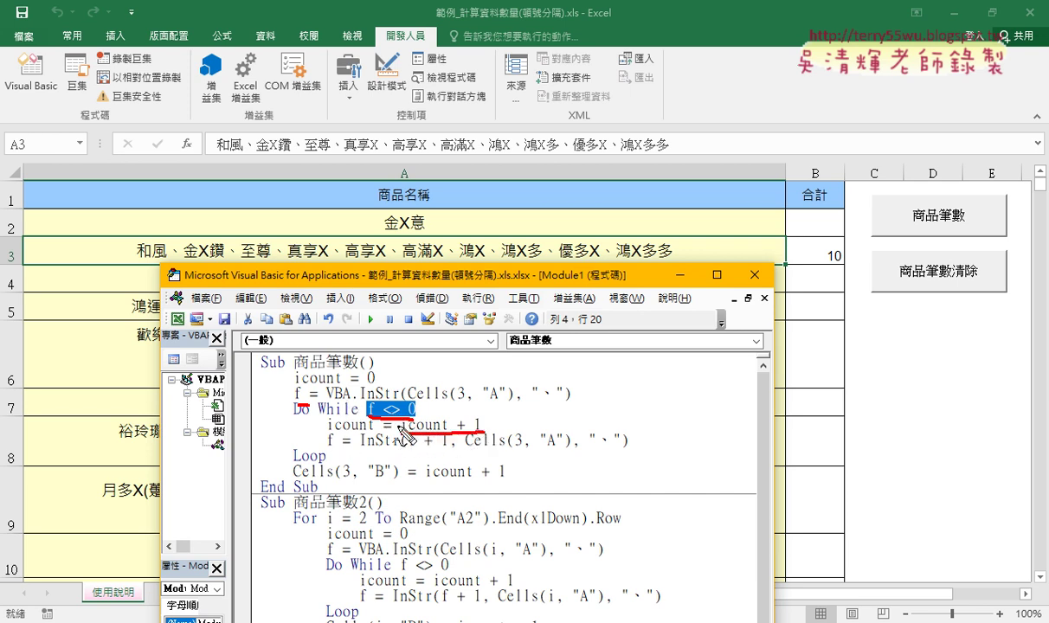
{"action": "left_click_drag", "start_coordinate": [401, 431], "coordinate": [468, 431]}
{"action": "left_click_drag", "start_coordinate": [372, 429], "coordinate": [331, 429]}
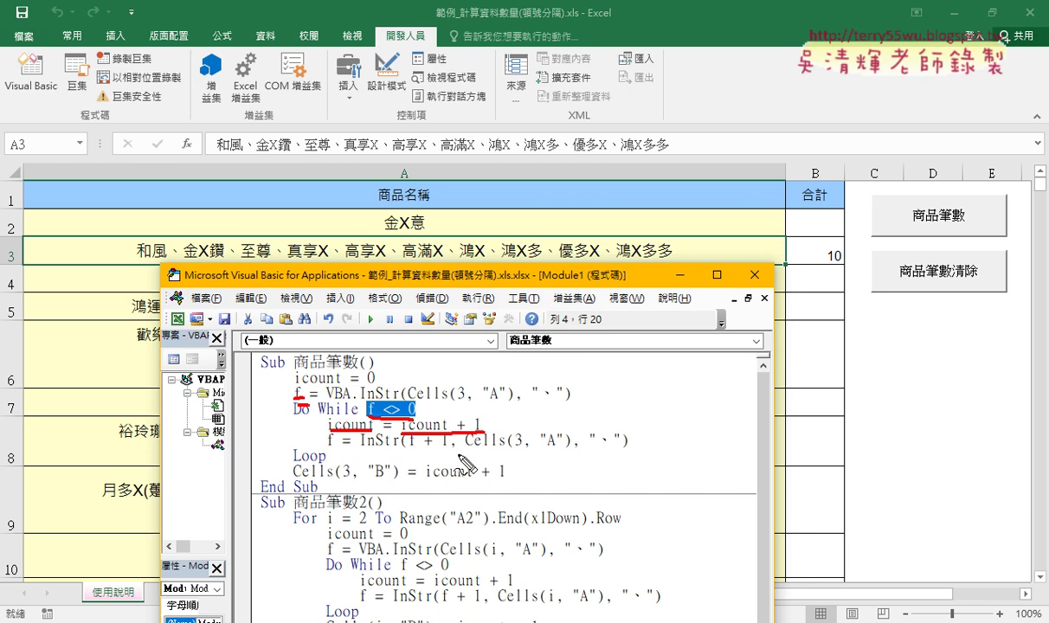
{"action": "key", "text": "Escape"}
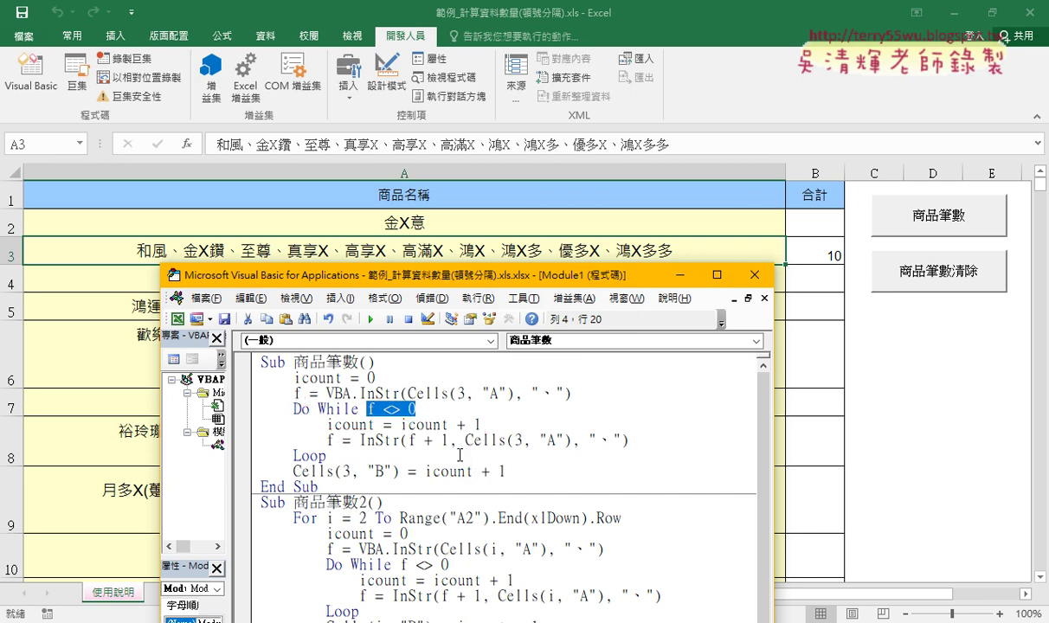
{"action": "left_click_drag", "start_coordinate": [629, 440], "coordinate": [329, 439]}
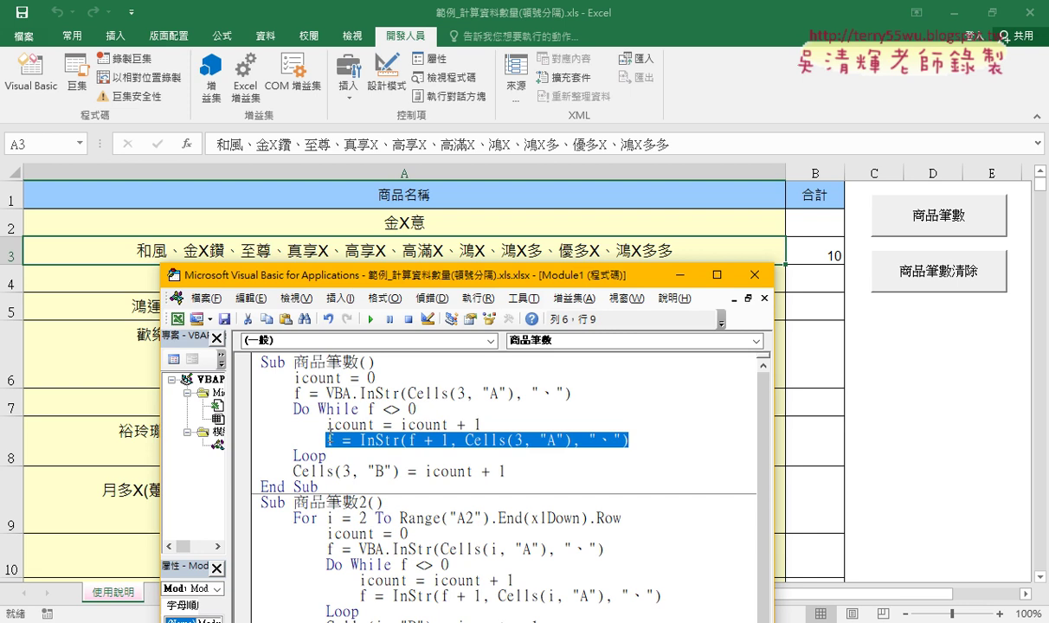
Replace the loop's InStr line with a copy of the first VBA.InStr search line
{"action": "key", "text": "Delete"}
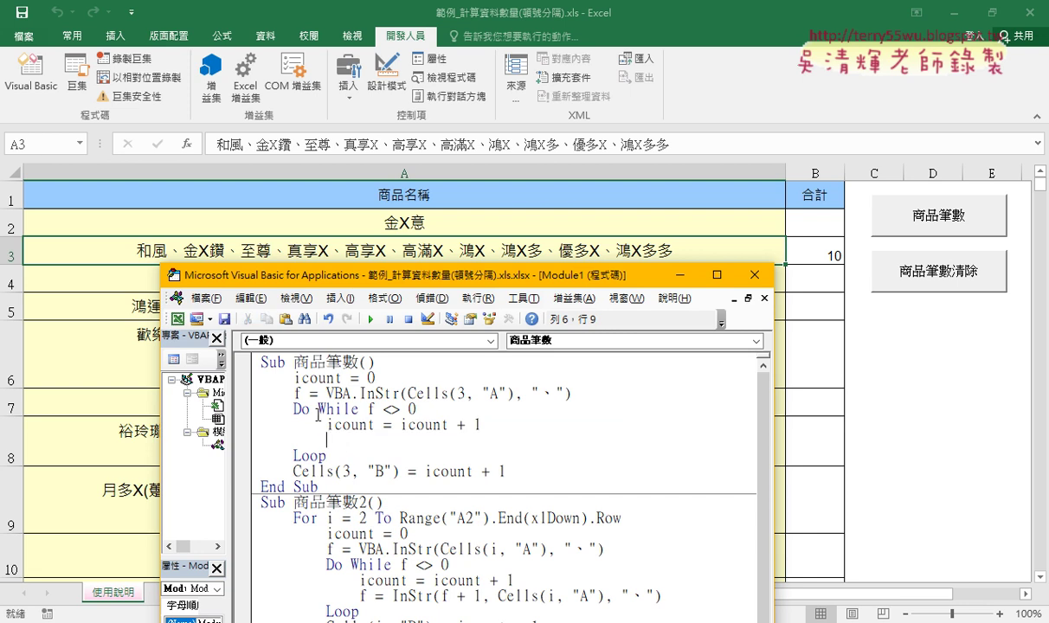
{"action": "left_click_drag", "start_coordinate": [293, 394], "coordinate": [573, 394]}
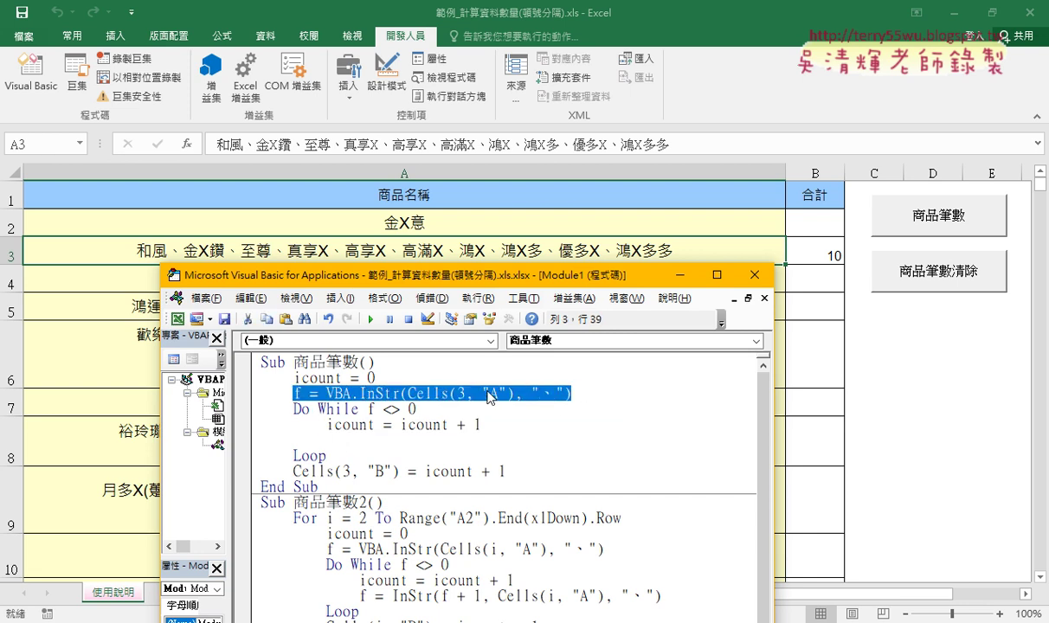
{"action": "left_click_drag", "start_coordinate": [489, 397], "coordinate": [489, 448]}
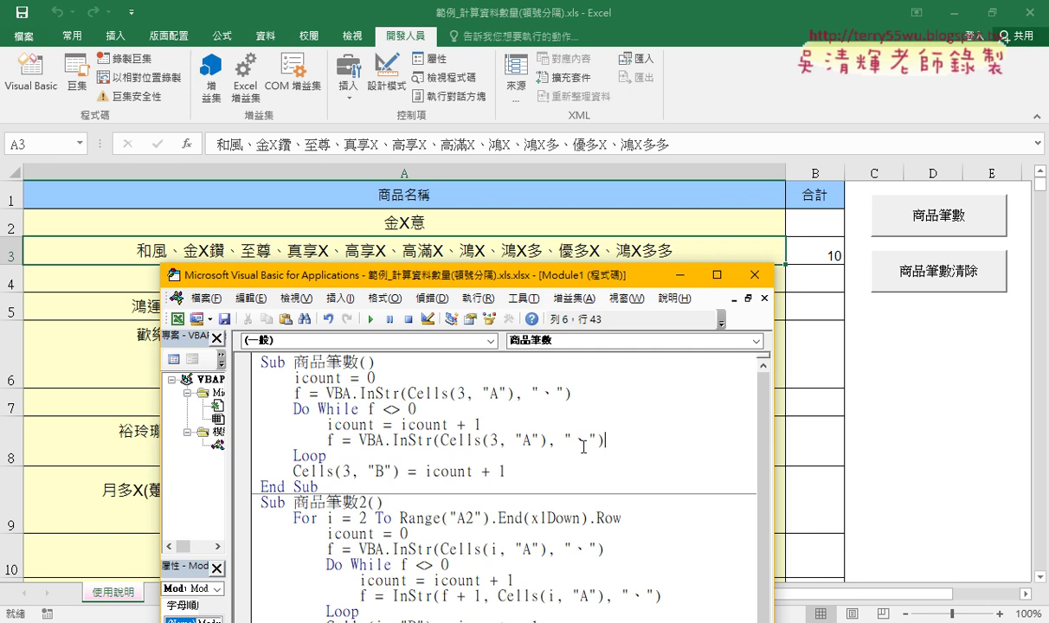
Open the InStr function's help page with F1 from the InStr keyword
{"action": "left_click_drag", "start_coordinate": [440, 441], "coordinate": [541, 440]}
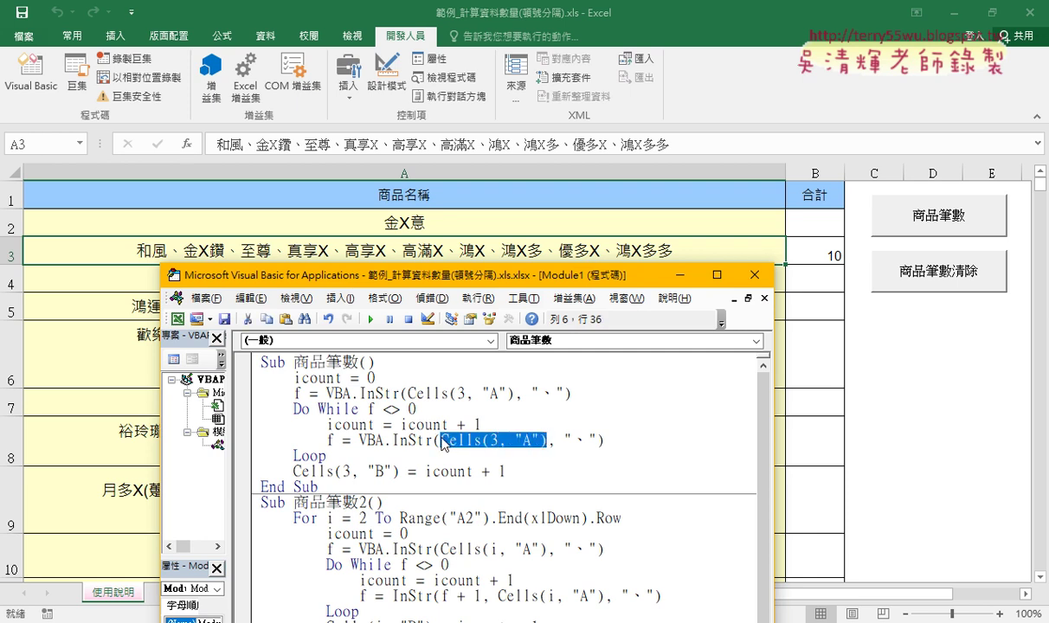
{"action": "key", "text": "Left"}
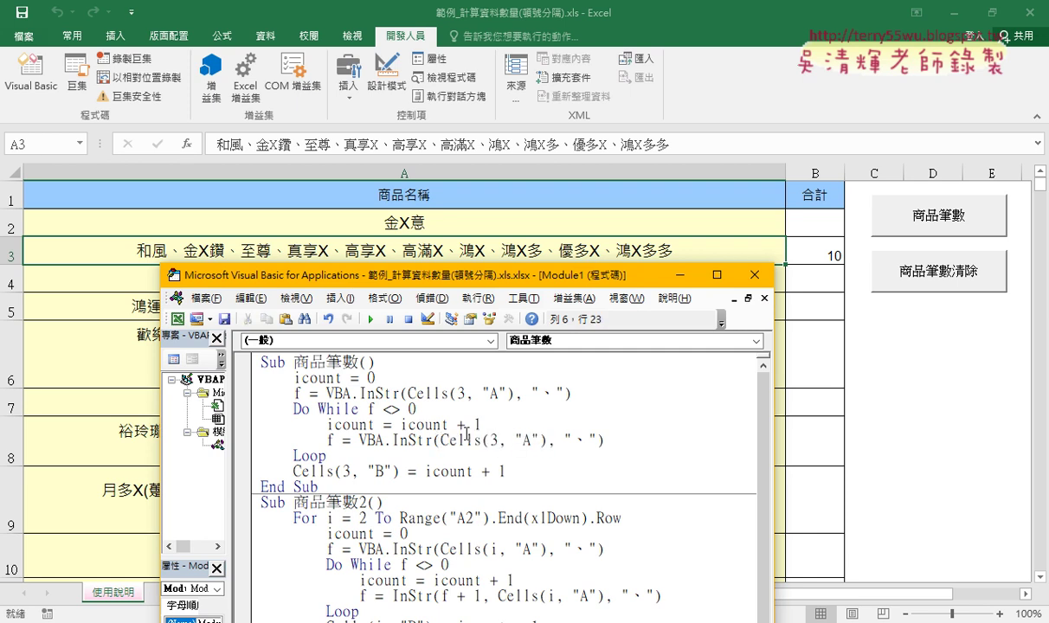
{"action": "key", "text": "Left"}
{"action": "key", "text": "Left"}
{"action": "key", "text": "Left"}
{"action": "key", "text": "F1"}
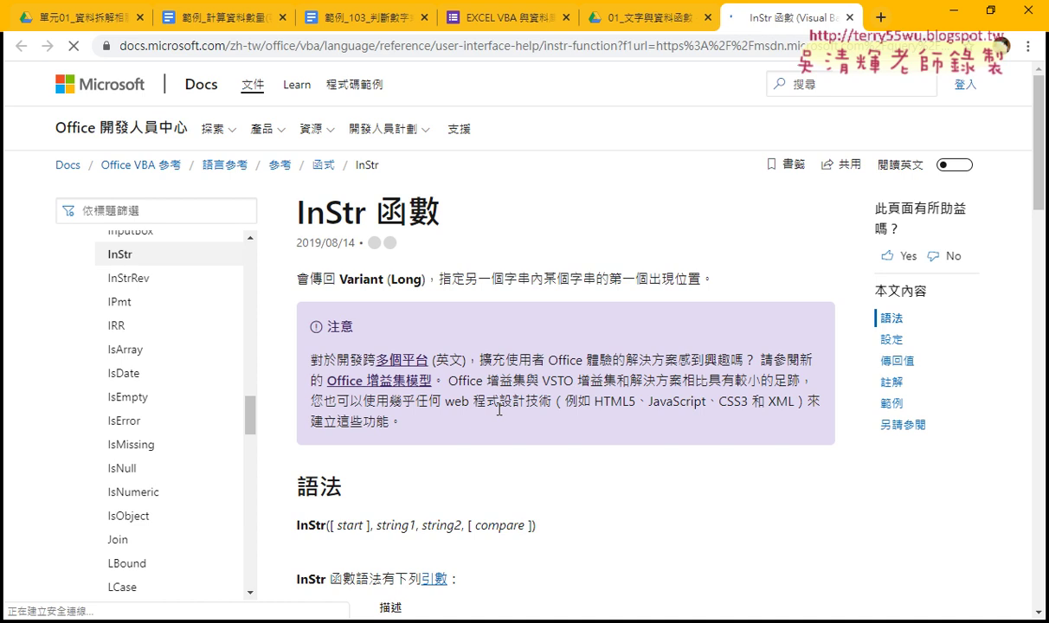
Highlight the optional [ start ] argument in the InStr syntax, then return to Excel
{"action": "scroll", "coordinate": [471, 387], "scroll_direction": "down", "scroll_amount": 2}
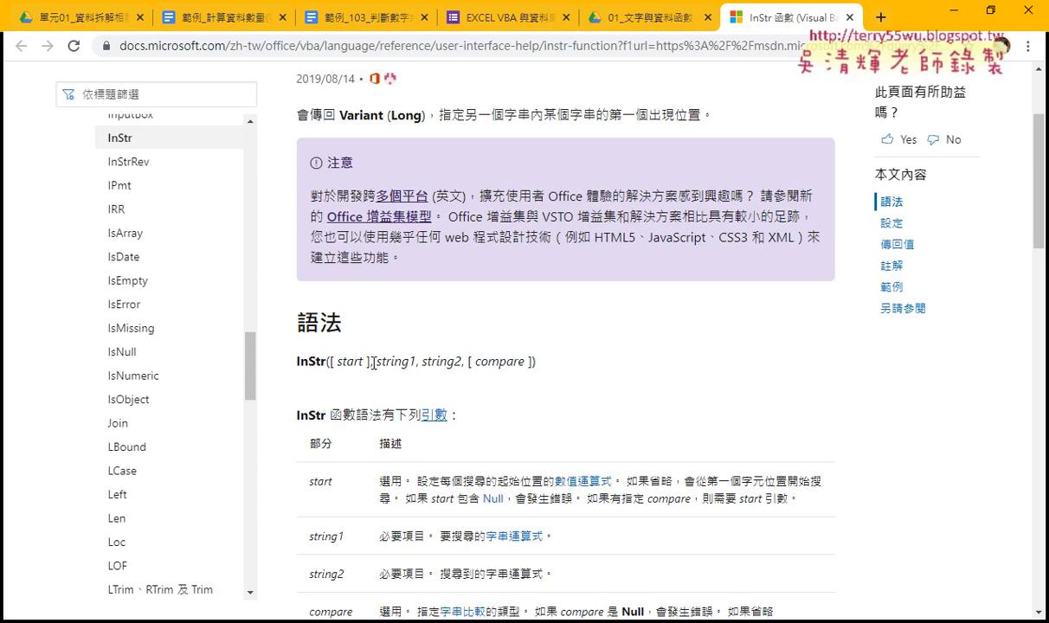
{"action": "left_click_drag", "start_coordinate": [373, 362], "coordinate": [330, 362]}
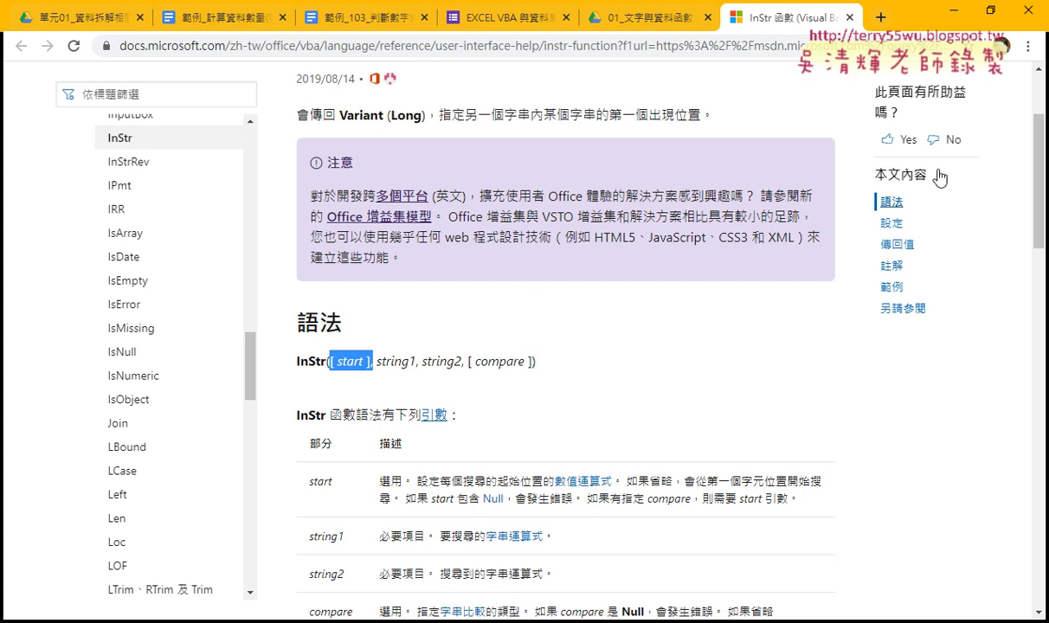
{"action": "key", "text": "alt+Tab"}
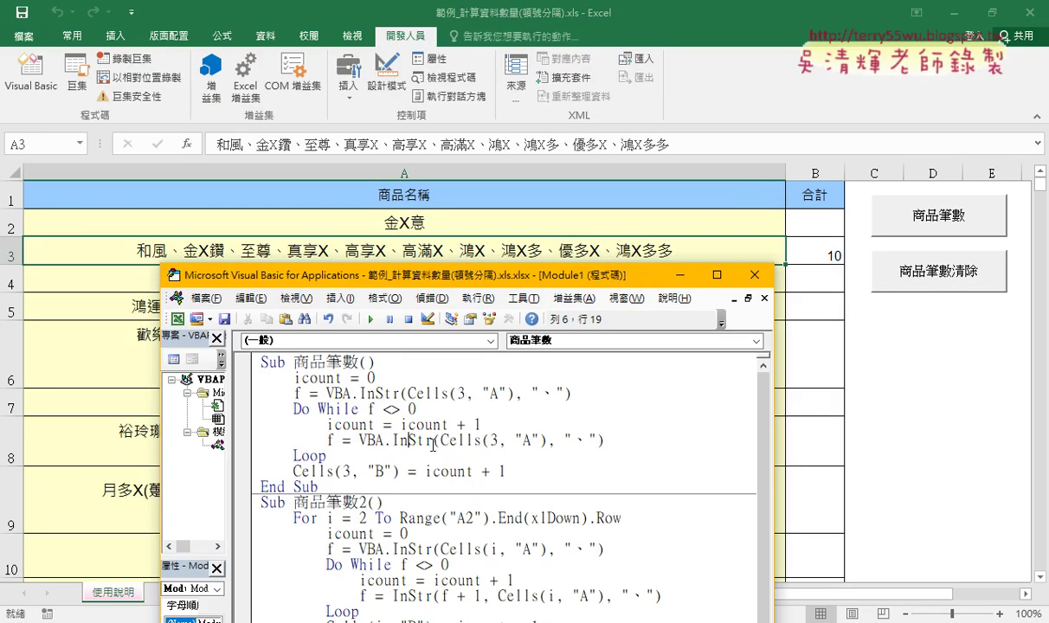
Insert 'f+1,' before Cells in the loop's InStr call, then highlight the Do While loop block
{"action": "left_click", "coordinate": [444, 442]}
{"action": "type", "text": "ㄈ"}
{"action": "key", "text": "BackSpace"}
{"action": "type", "text": "f"}
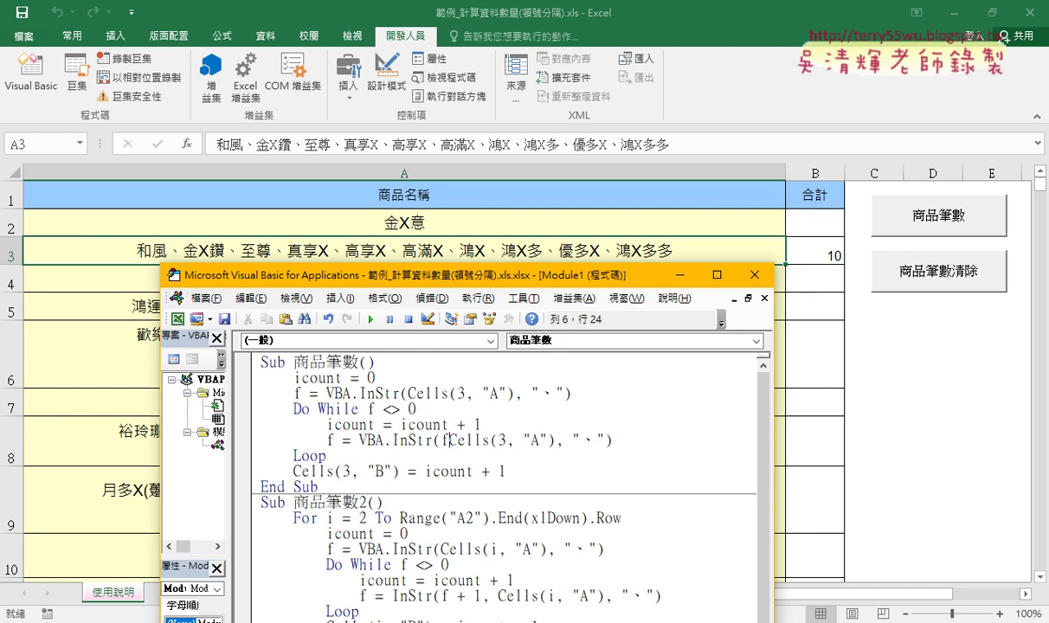
{"action": "type", "text": "+1,"}
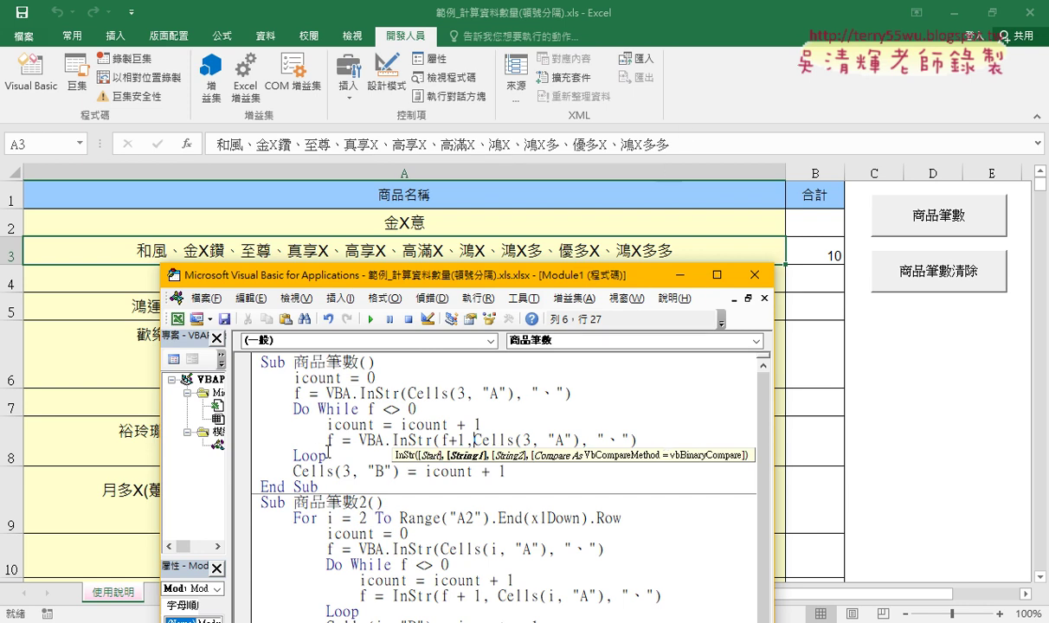
{"action": "mouse_move", "coordinate": [326, 457]}
{"action": "left_mouse_down"}
{"action": "mouse_move", "coordinate": [271, 422]}
{"action": "mouse_move", "coordinate": [251, 394]}
{"action": "left_mouse_up"}
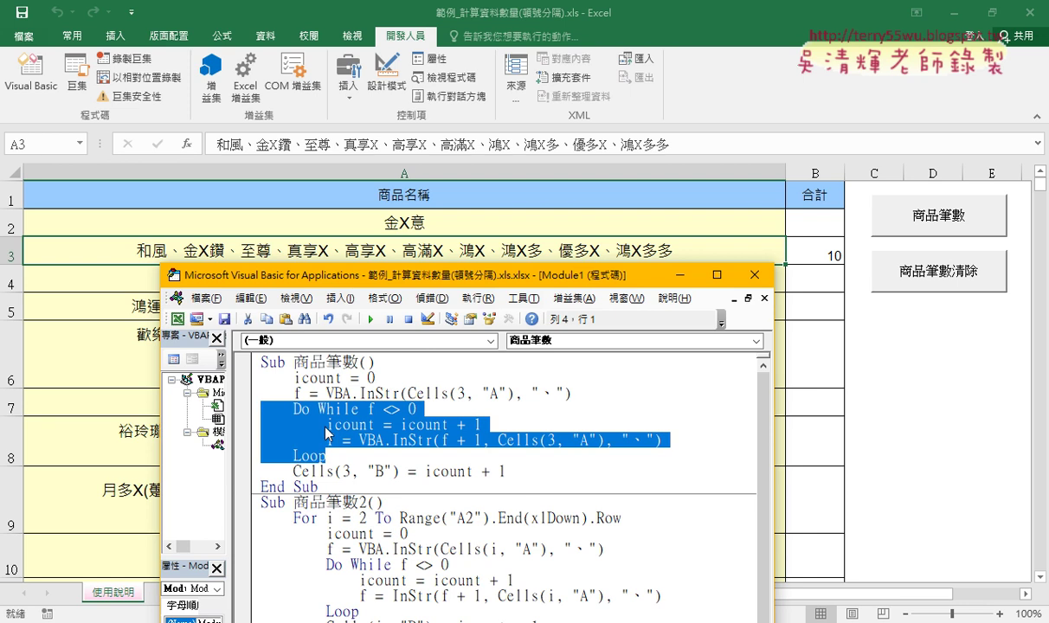
Highlight the loop's InStr expression, f, Loop and the Cells(3,"B") output line, then select B3
{"action": "left_click", "coordinate": [359, 439]}
{"action": "left_click_drag", "start_coordinate": [359, 439], "coordinate": [682, 436]}
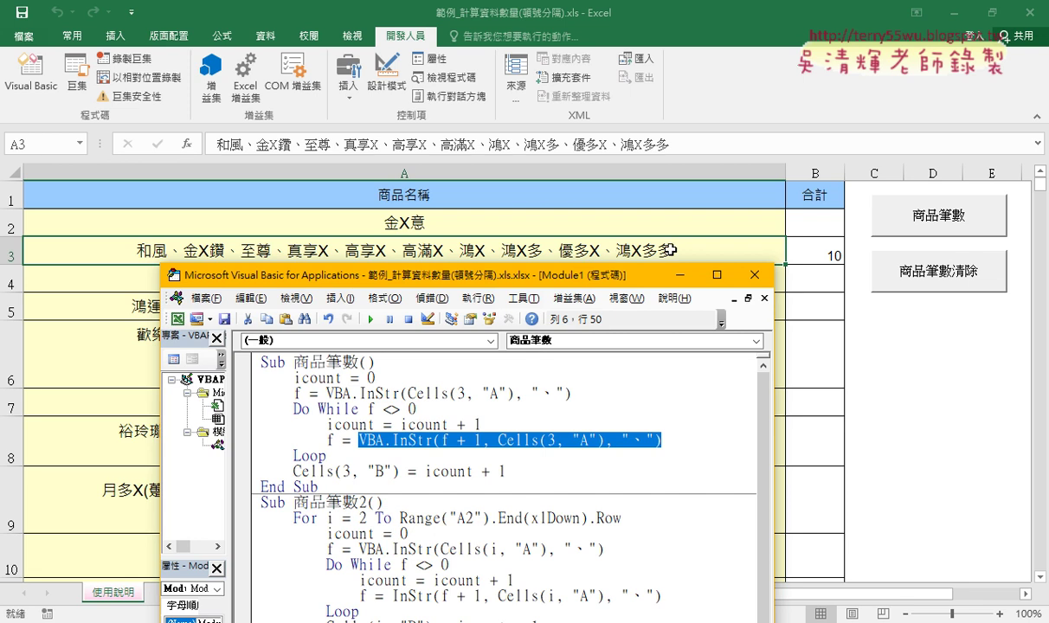
{"action": "double_click", "coordinate": [328, 440]}
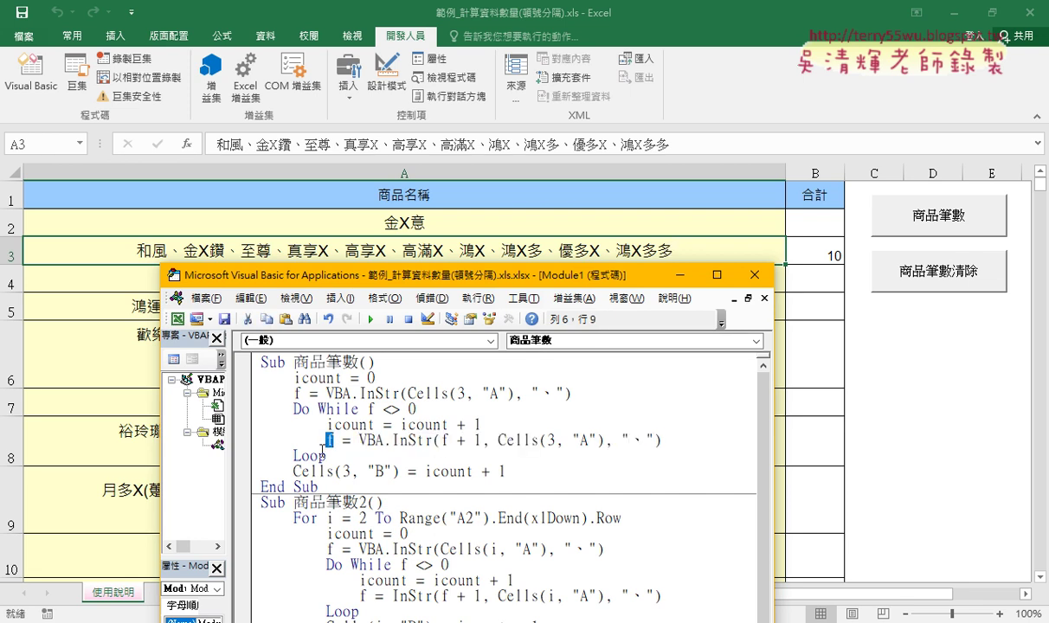
{"action": "double_click", "coordinate": [307, 456]}
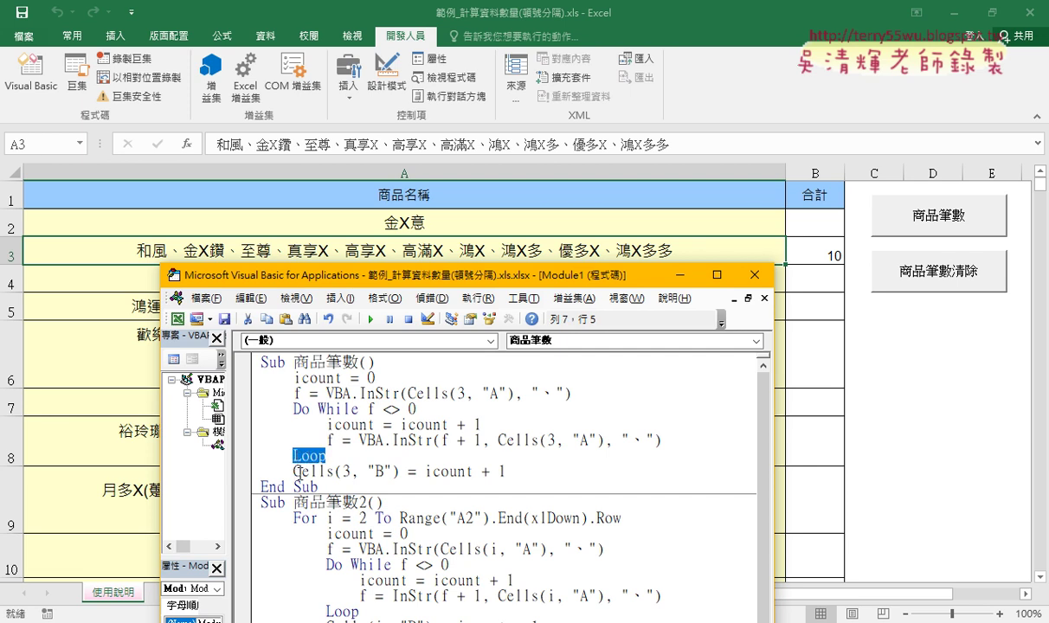
{"action": "left_click_drag", "start_coordinate": [295, 472], "coordinate": [553, 472]}
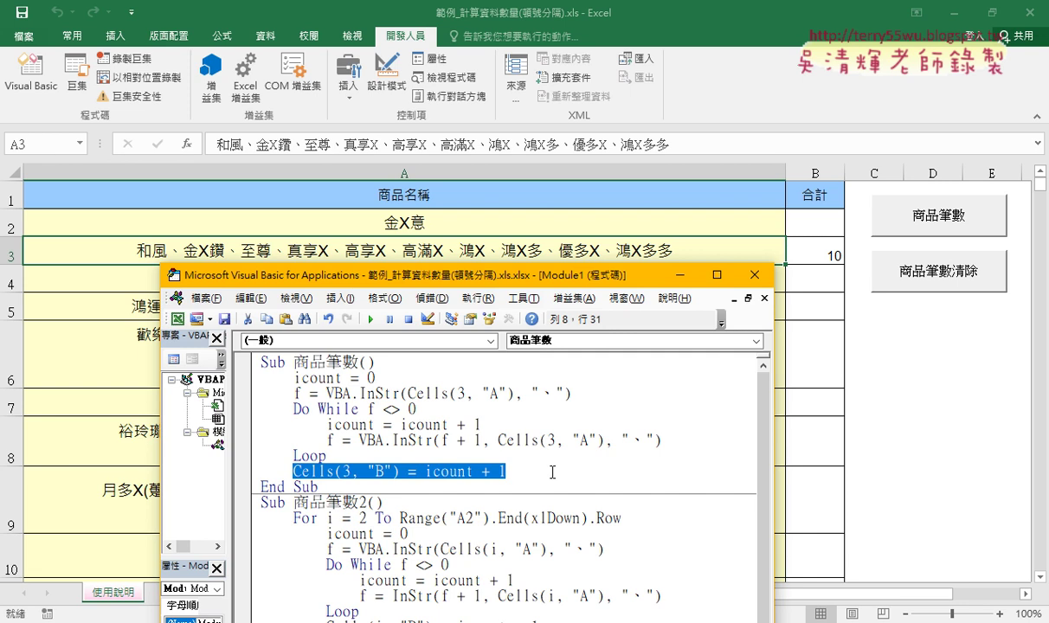
{"action": "left_click", "coordinate": [819, 257]}
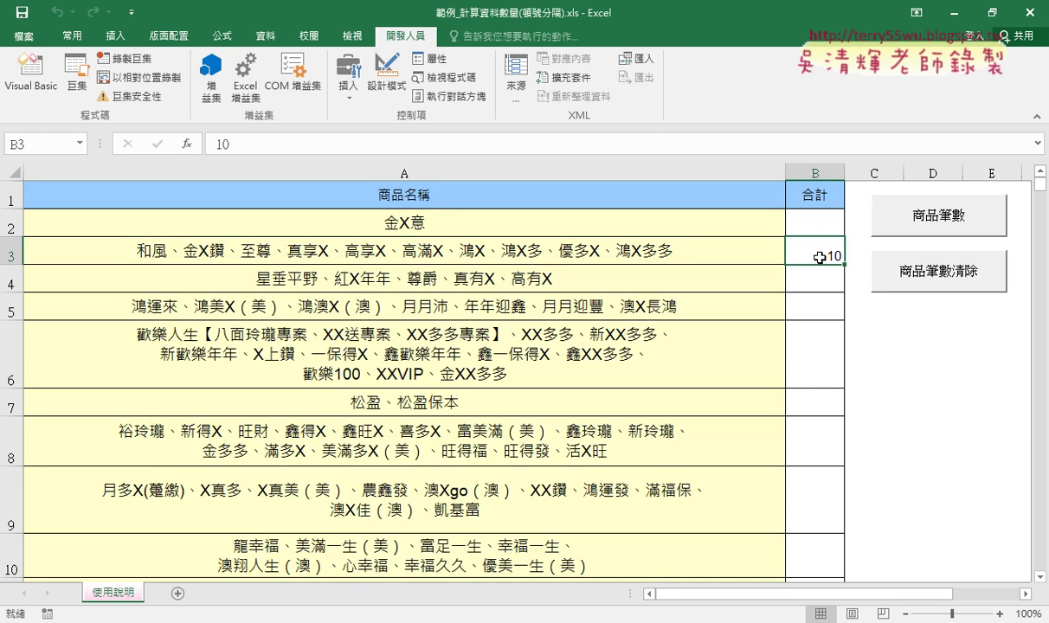
Clear B3's 10 and start stepping through 商品筆數 with F8 past the first InStr line
{"action": "key", "text": "Delete"}
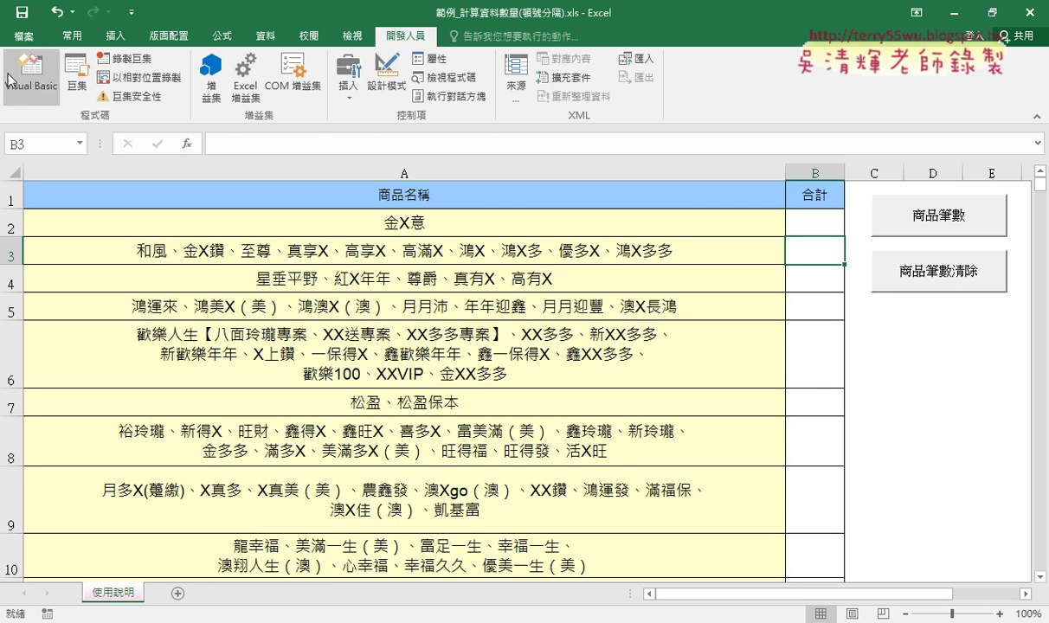
{"action": "left_click", "coordinate": [29, 74]}
{"action": "left_click", "coordinate": [409, 457]}
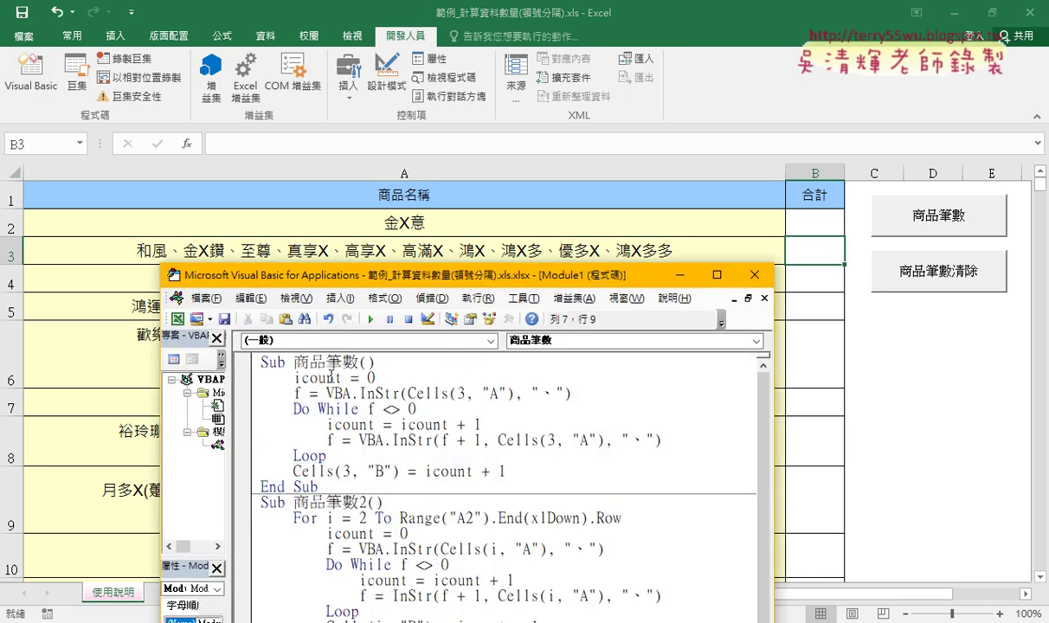
{"action": "left_click", "coordinate": [368, 411]}
{"action": "key", "text": "F8"}
{"action": "key", "text": "F8"}
{"action": "key", "text": "F8"}
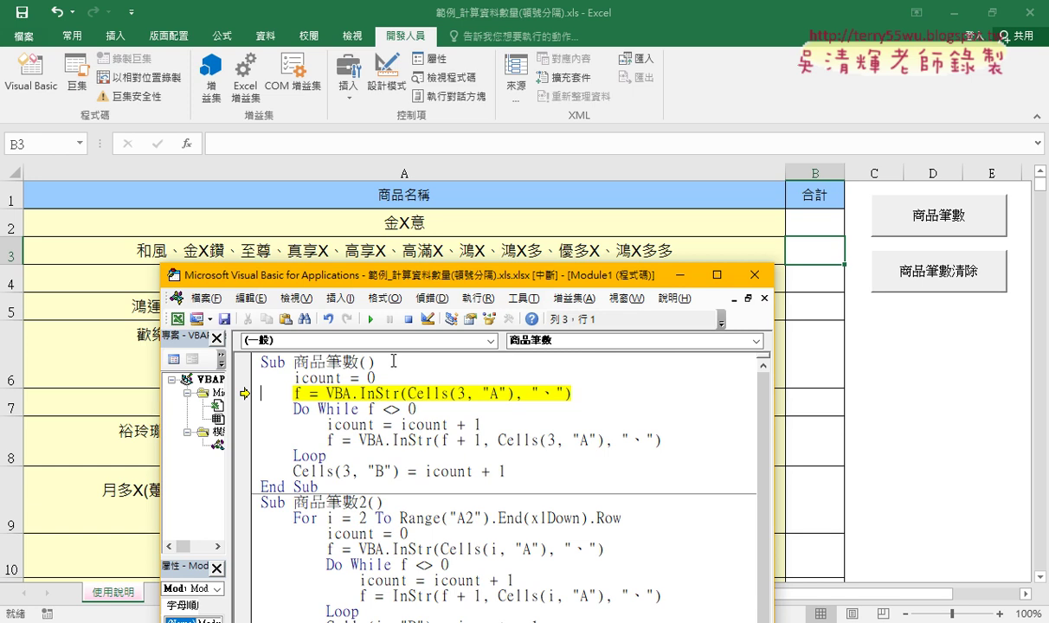
{"action": "mouse_move", "coordinate": [322, 379]}
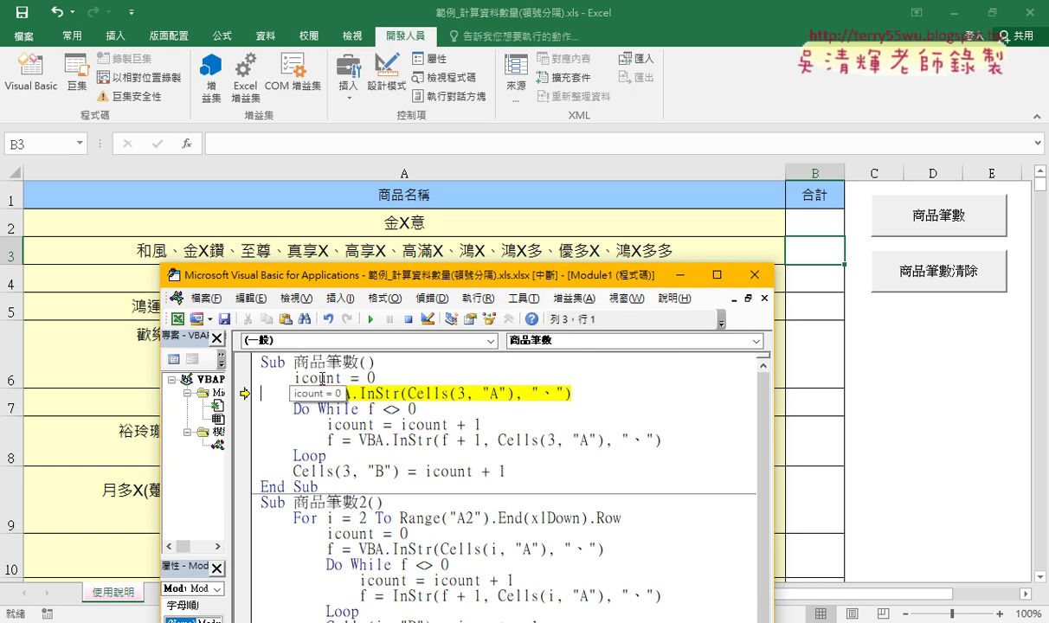
{"action": "key", "text": "F8"}
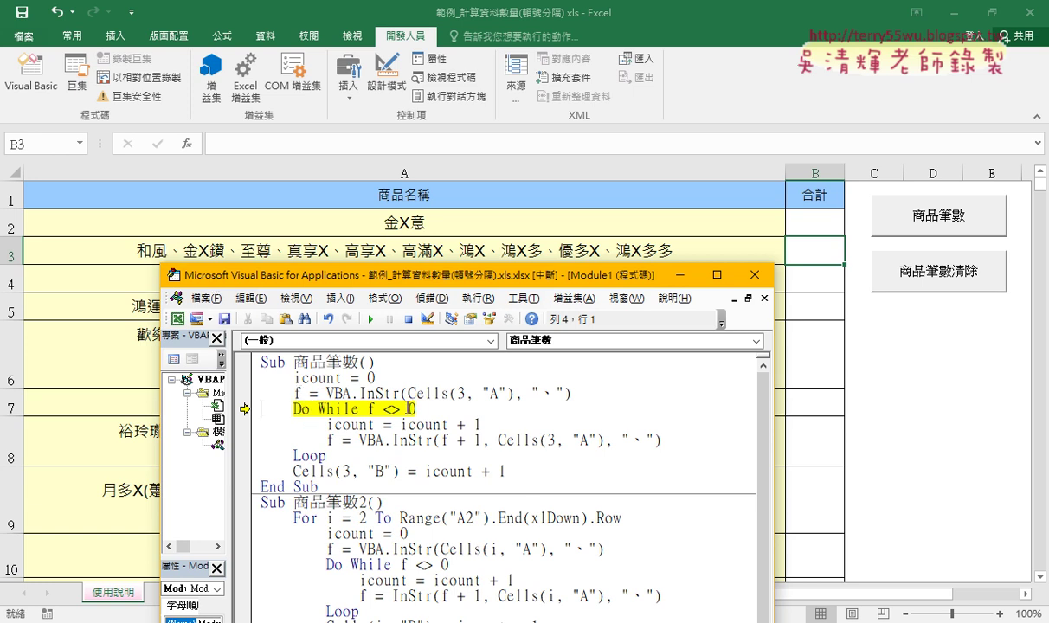
Step through the loop iterations, checking the f <> 0 condition and the f + 1 start
{"action": "left_click_drag", "start_coordinate": [367, 409], "coordinate": [417, 409]}
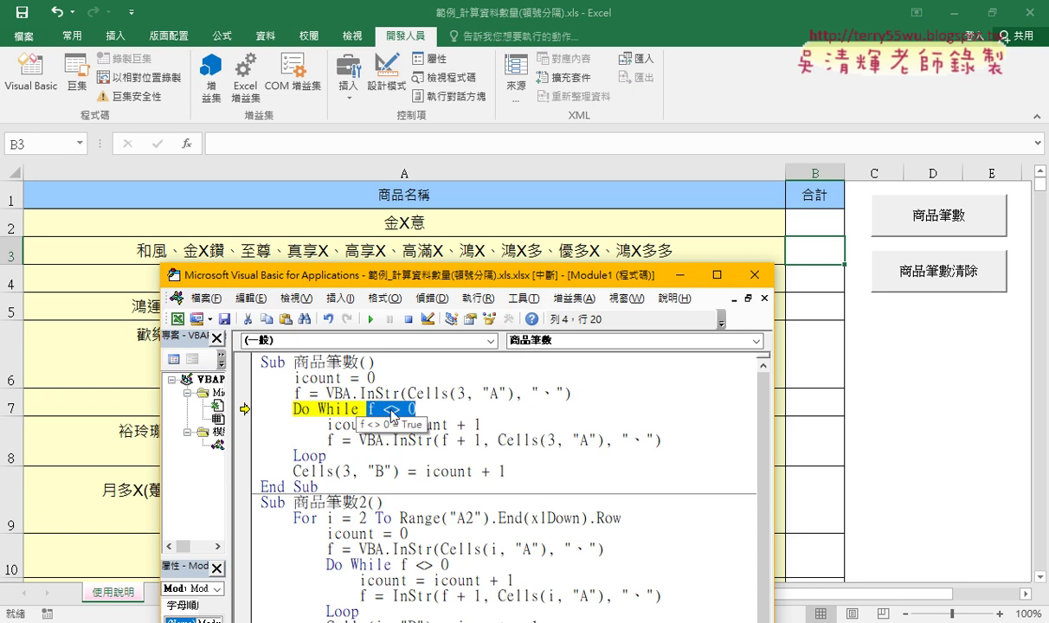
{"action": "key", "text": "F8"}
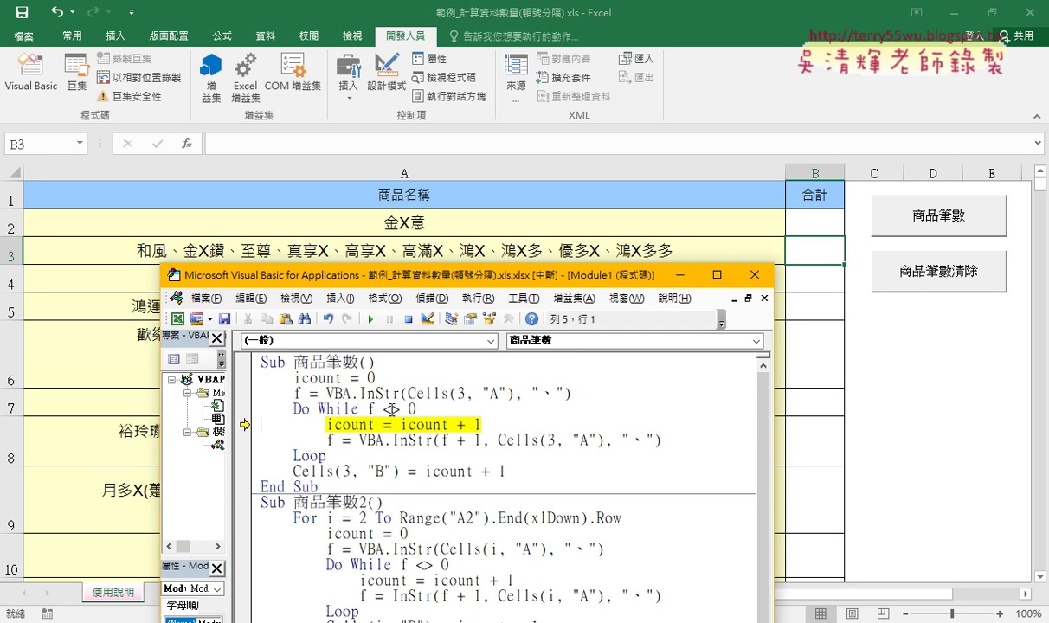
{"action": "key", "text": "F8"}
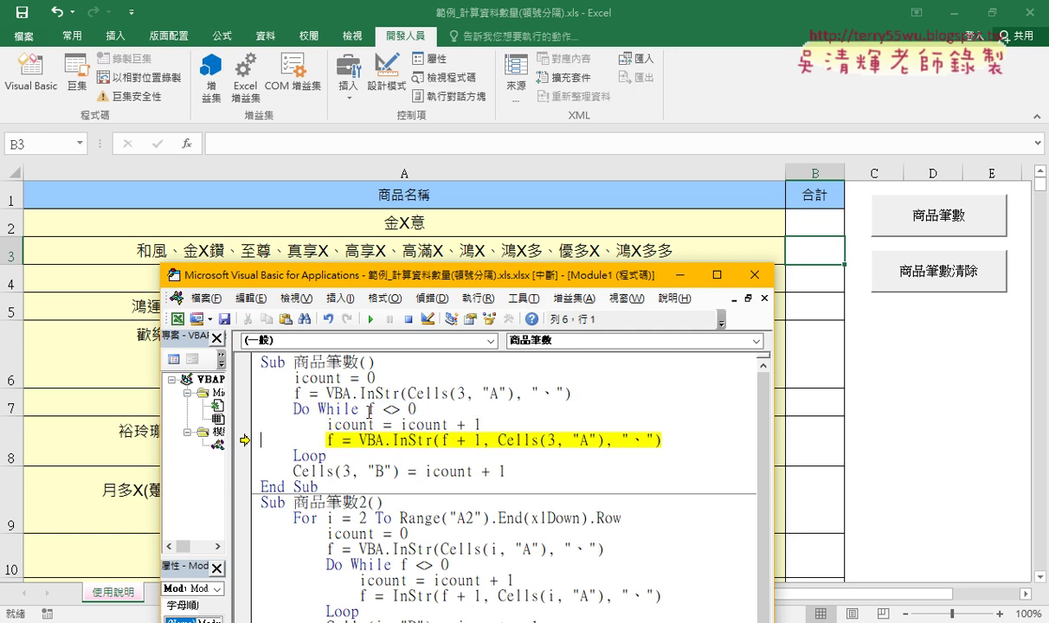
{"action": "mouse_move", "coordinate": [346, 424]}
{"action": "mouse_move", "coordinate": [449, 395]}
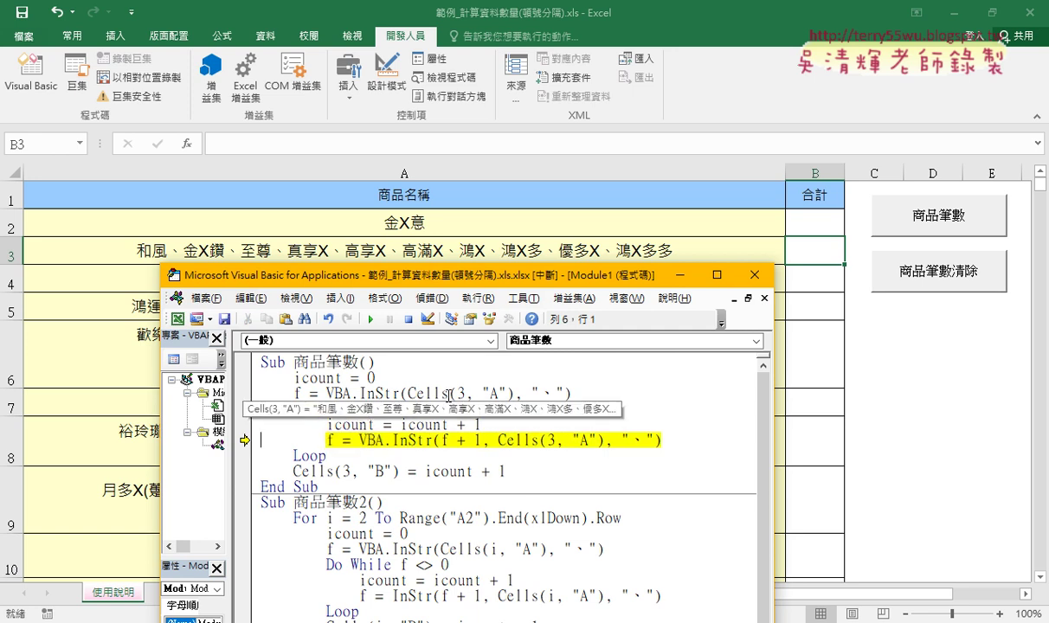
{"action": "key", "text": "F8"}
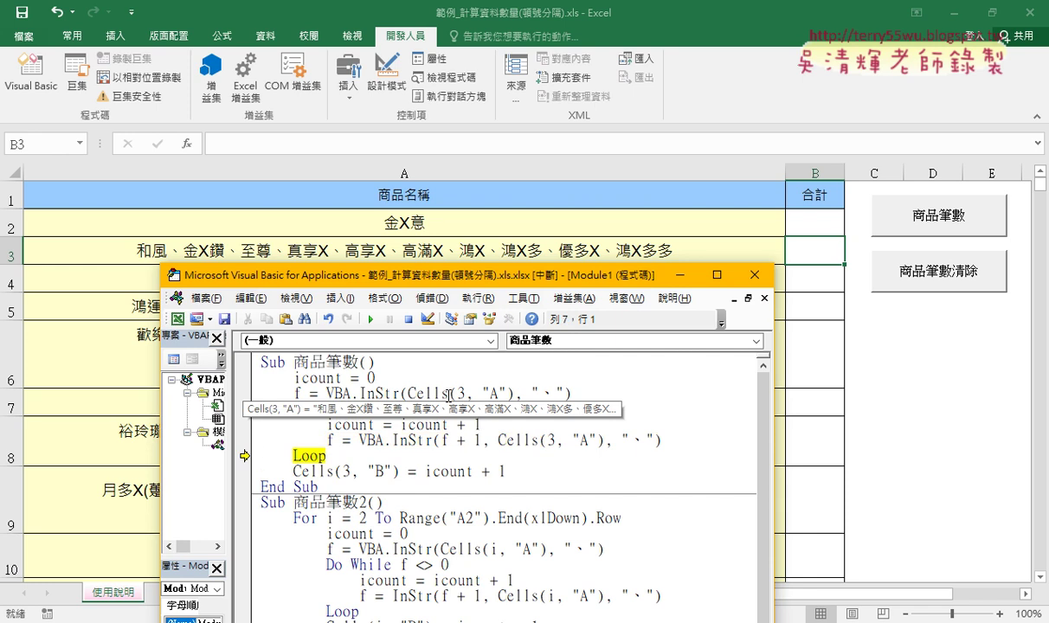
{"action": "left_click_drag", "start_coordinate": [441, 440], "coordinate": [481, 440]}
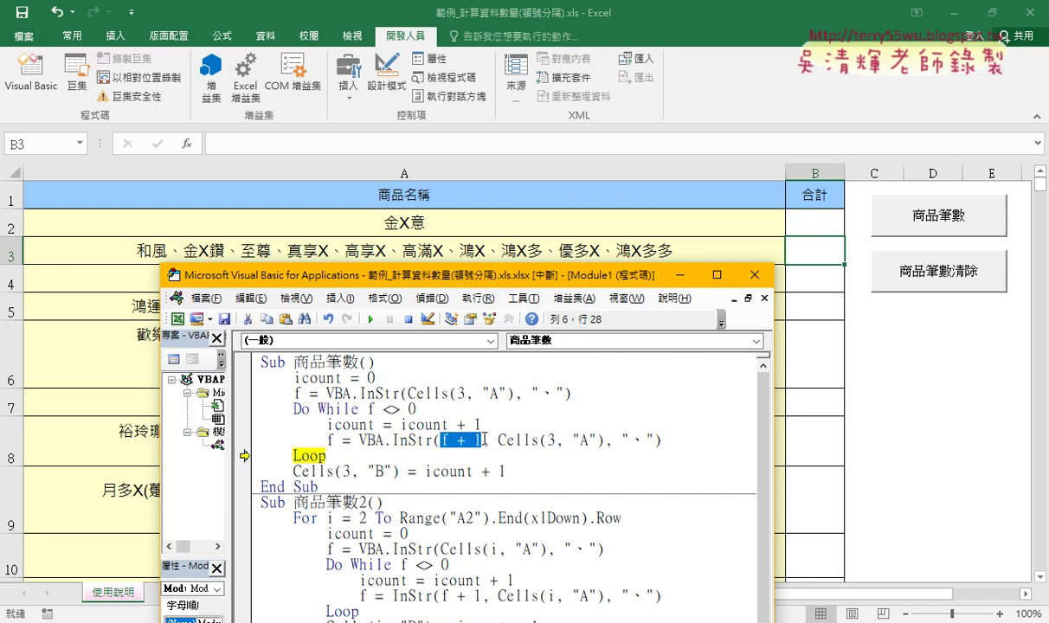
{"action": "mouse_move", "coordinate": [330, 439]}
{"action": "key", "text": "F8"}
{"action": "key", "text": "F8"}
{"action": "key", "text": "F8"}
{"action": "key", "text": "F8"}
{"action": "key", "text": "F8"}
{"action": "key", "text": "F8"}
{"action": "key", "text": "F8"}
{"action": "key", "text": "F8"}
{"action": "key", "text": "F8"}
{"action": "key", "text": "F8"}
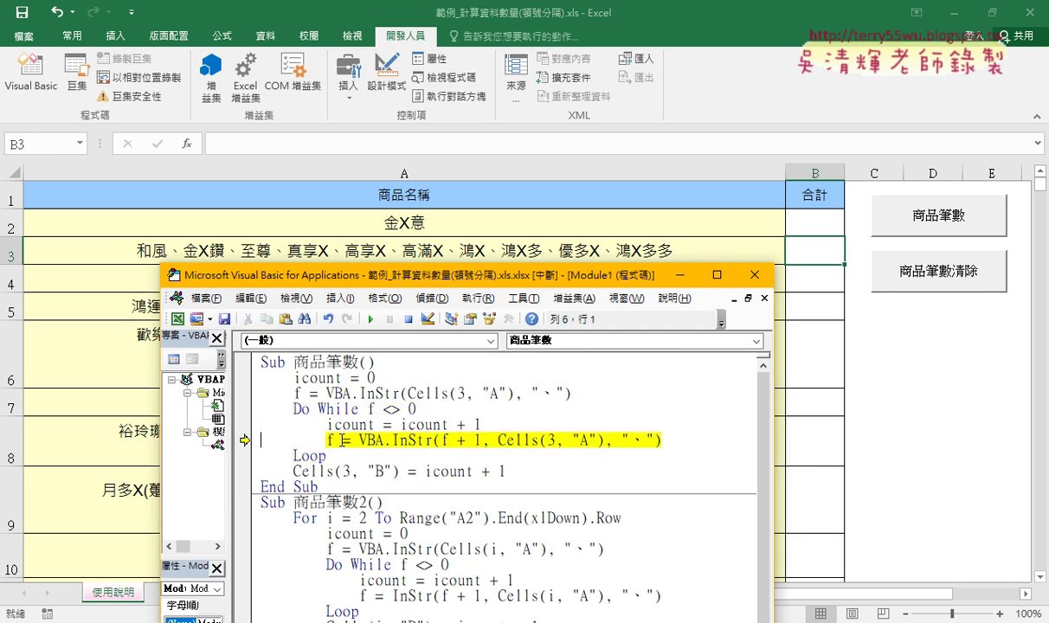
{"action": "key", "text": "F8"}
{"action": "key", "text": "F8"}
{"action": "key", "text": "F8"}
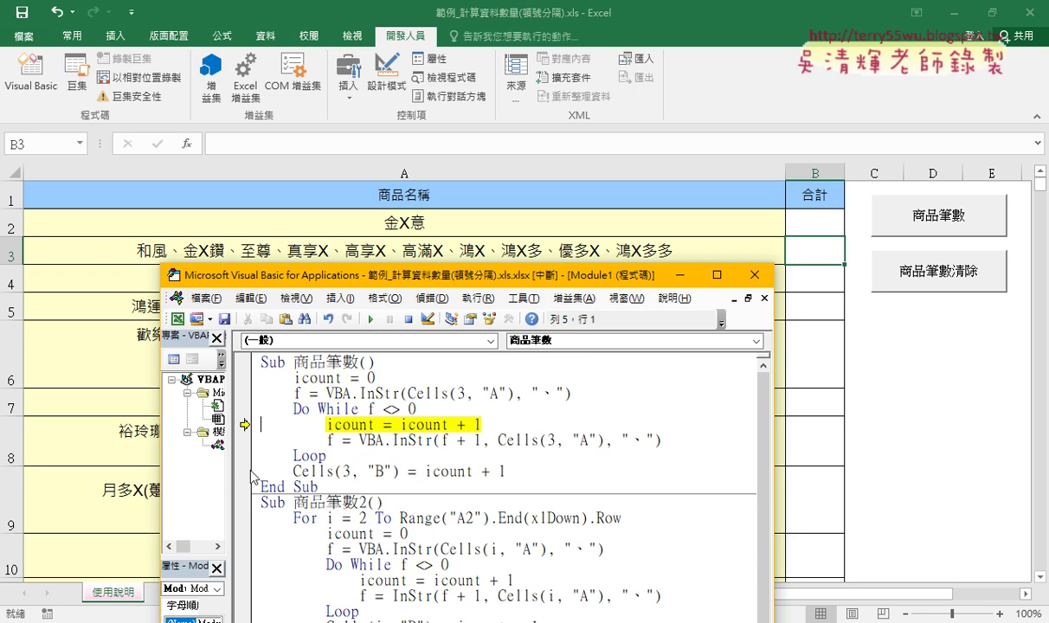
Break on the Cells(3, "B") line to see icount + 1, finish the run, then remove the breakpoint
{"action": "left_click", "coordinate": [244, 472]}
{"action": "left_click", "coordinate": [371, 320]}
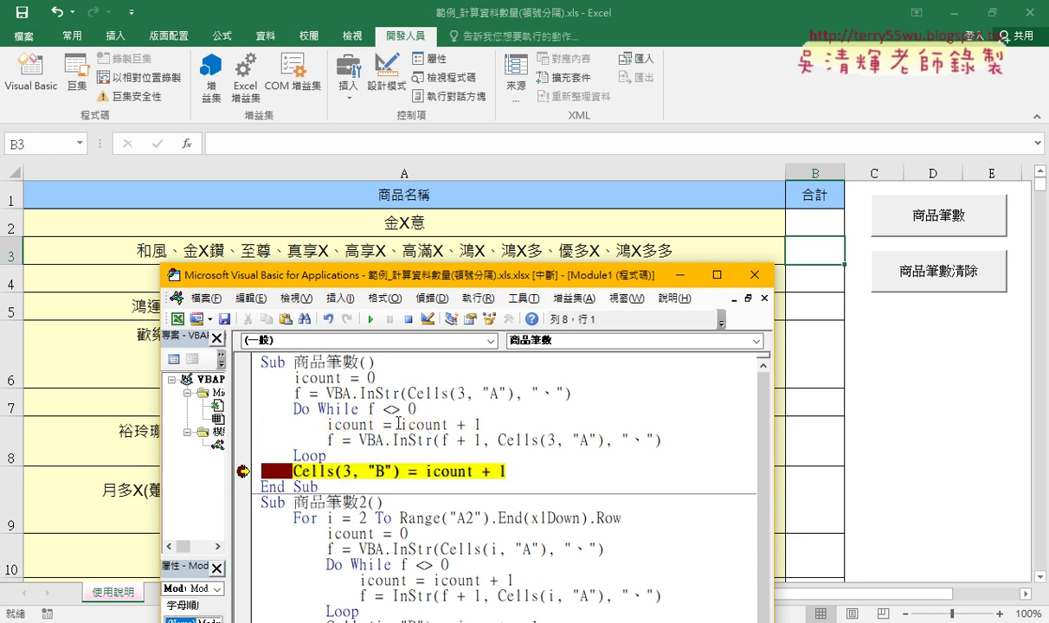
{"action": "mouse_move", "coordinate": [450, 471]}
{"action": "left_click_drag", "start_coordinate": [514, 472], "coordinate": [424, 472]}
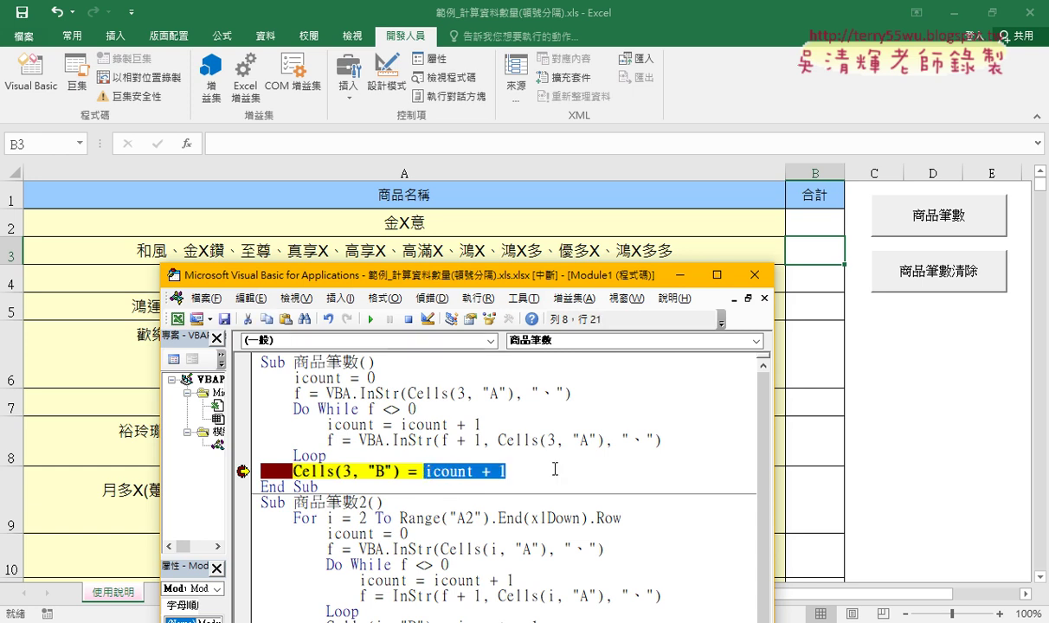
{"action": "left_click", "coordinate": [371, 319]}
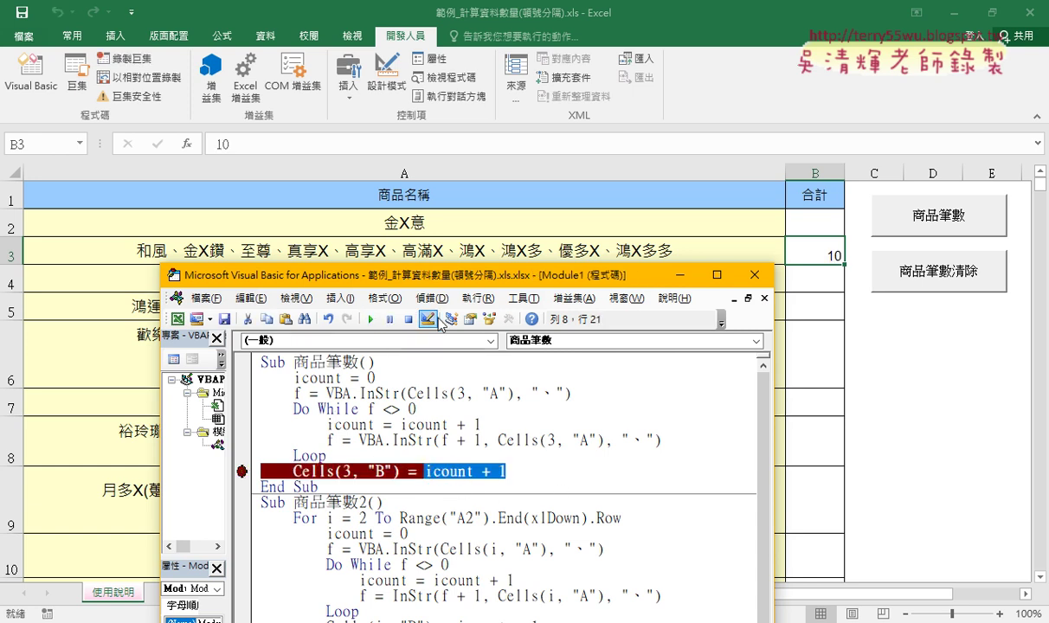
{"action": "left_click", "coordinate": [242, 472]}
{"action": "left_click", "coordinate": [361, 472]}
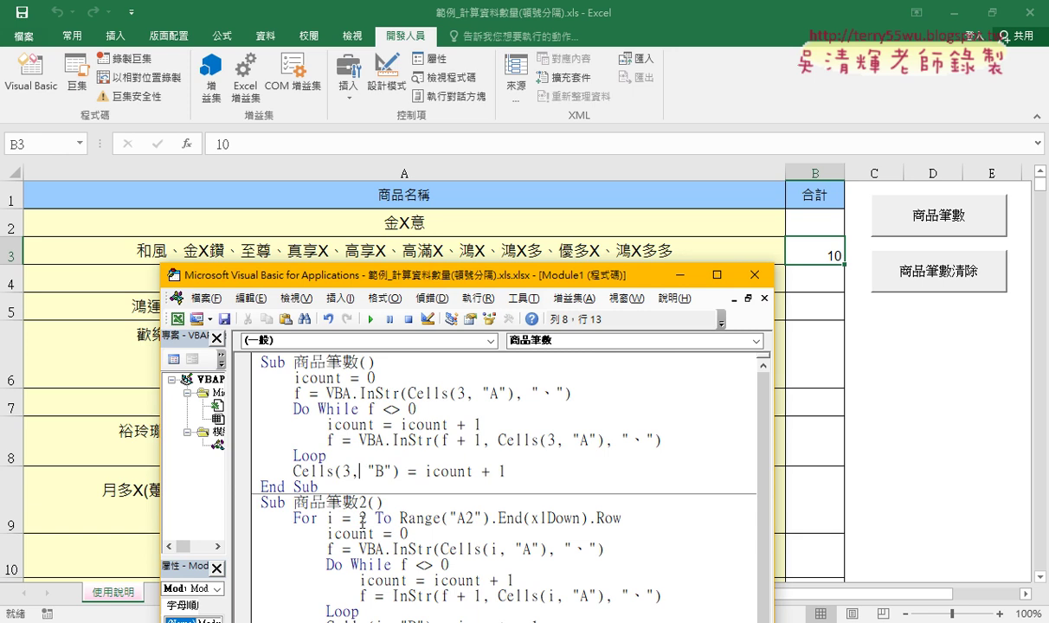
Add an indented For i = 2 To Range("A1").End(xlDown).Row … Next loop under Sub 商品筆數()
{"action": "left_click", "coordinate": [375, 360]}
{"action": "key", "text": "Return"}
{"action": "key", "text": "Return"}
{"action": "left_click", "coordinate": [299, 374]}
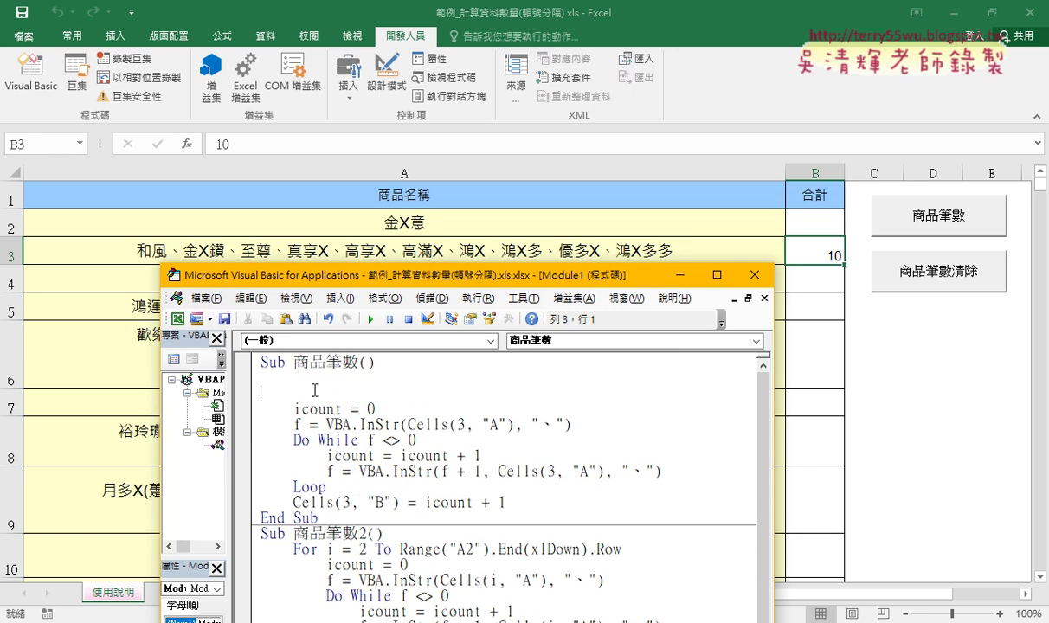
{"action": "key", "text": "Tab"}
{"action": "type", "text": "for "}
{"action": "type", "text": "i="}
{"action": "type", "text": "2"}
{"action": "type", "text": " to "}
{"action": "type", "text": "ran"}
{"action": "type", "text": "ge("}
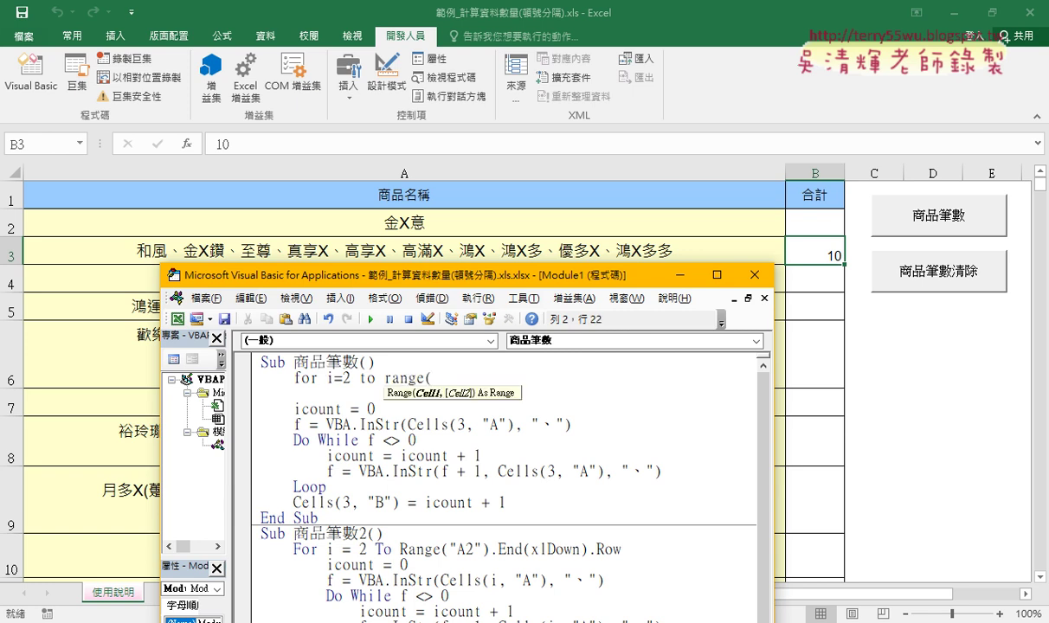
{"action": "type", "text": "\"A1"}
{"action": "type", "text": "\")."}
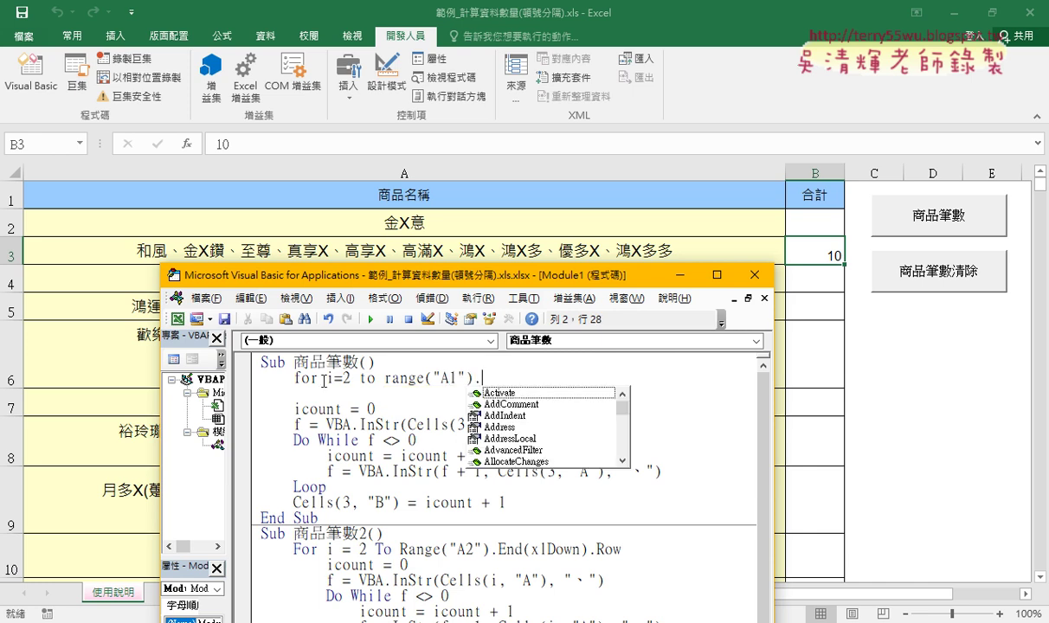
{"action": "type", "text": "End"}
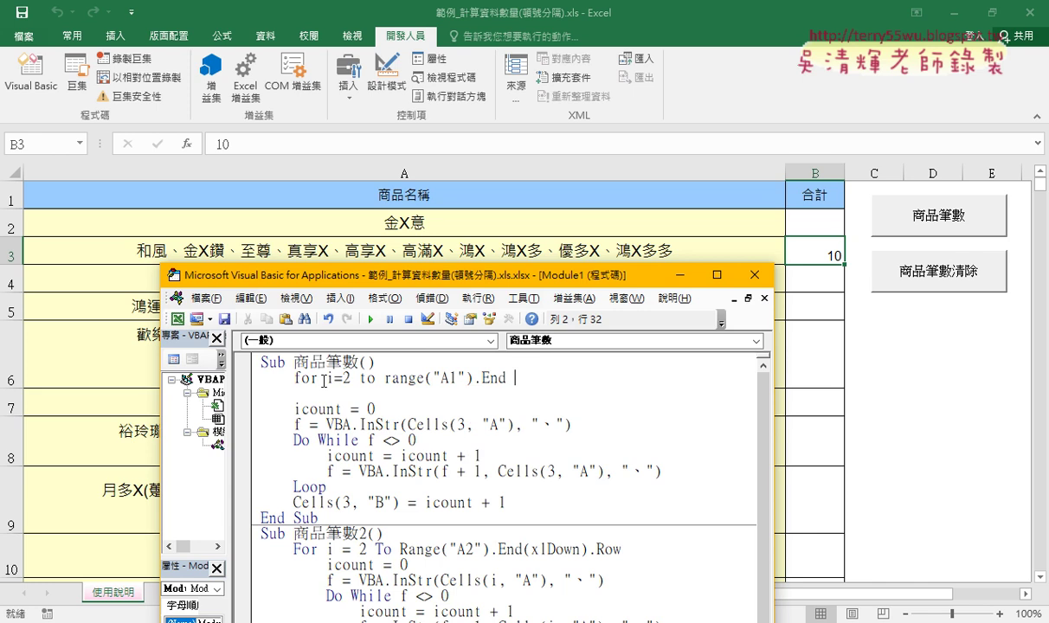
{"action": "key", "text": "BackSpace"}
{"action": "type", "text": "("}
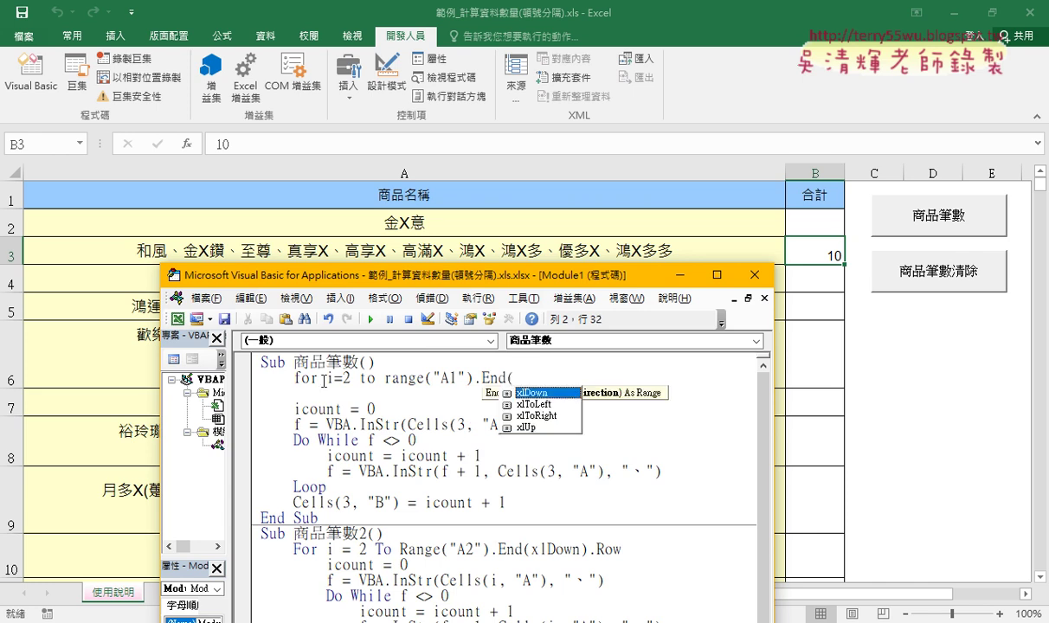
{"action": "type", "text": "xlDown )"}
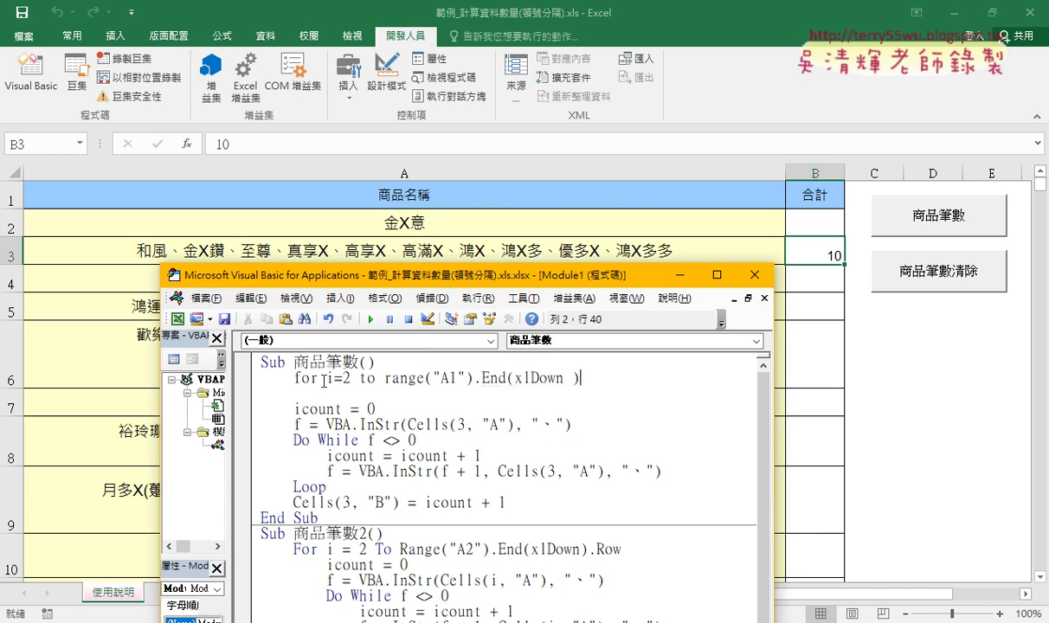
{"action": "type", "text": ".r"}
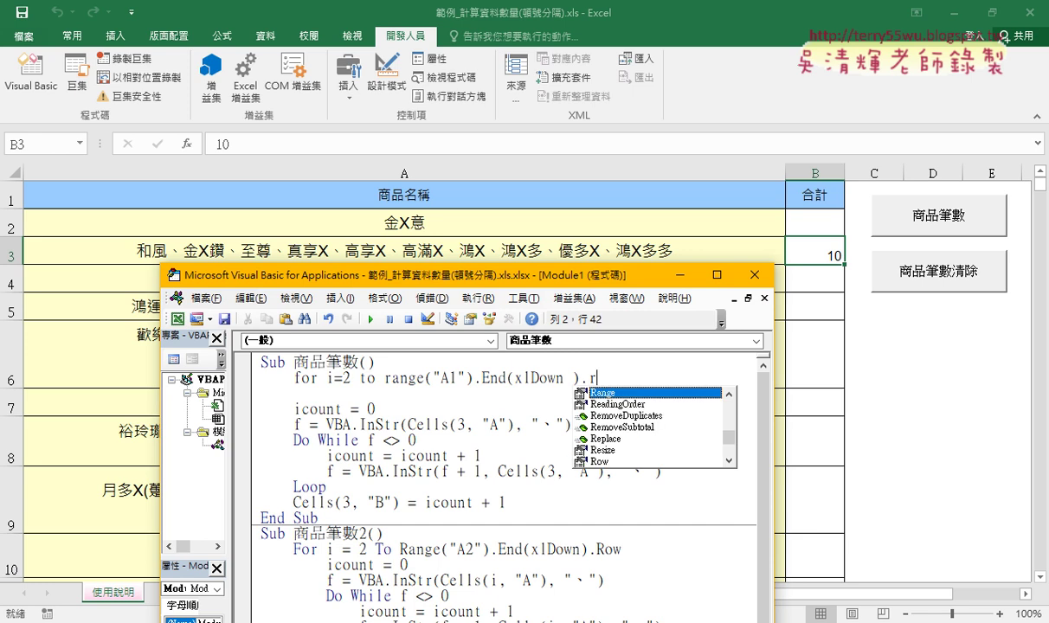
{"action": "type", "text": "ow\\"}
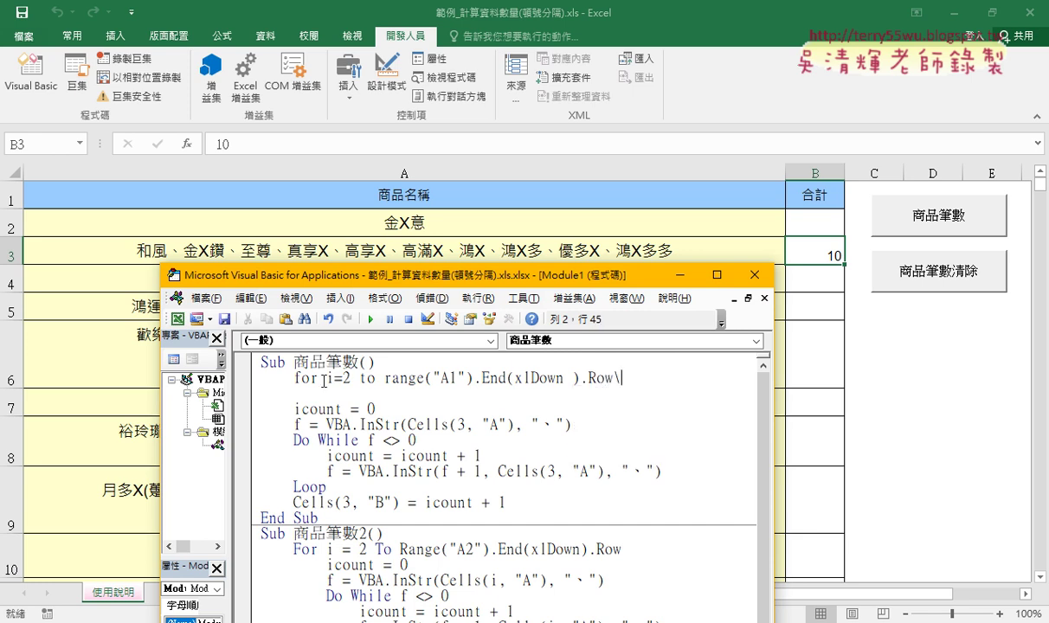
{"action": "key", "text": "BackSpace"}
{"action": "key", "text": "Return"}
{"action": "key", "text": "Return"}
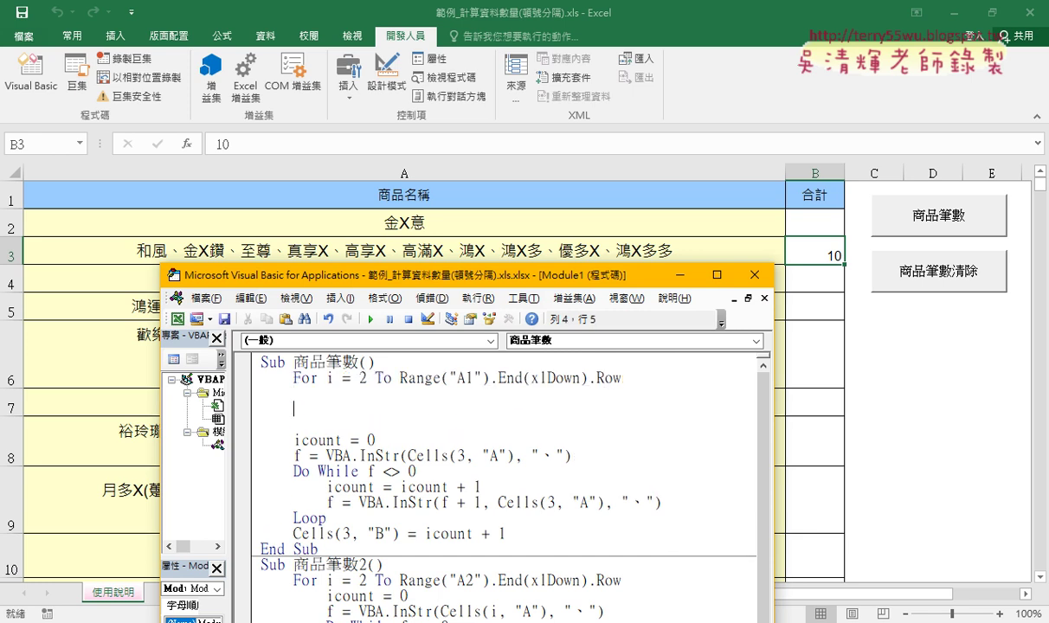
{"action": "type", "text": "next"}
{"action": "key", "text": "Down"}
{"action": "key", "text": "Down"}
{"action": "key", "text": "Down"}
{"action": "key", "text": "Down"}
Move the icount…Cells counting code between For and Next and indent it
{"action": "left_click_drag", "start_coordinate": [518, 535], "coordinate": [264, 451]}
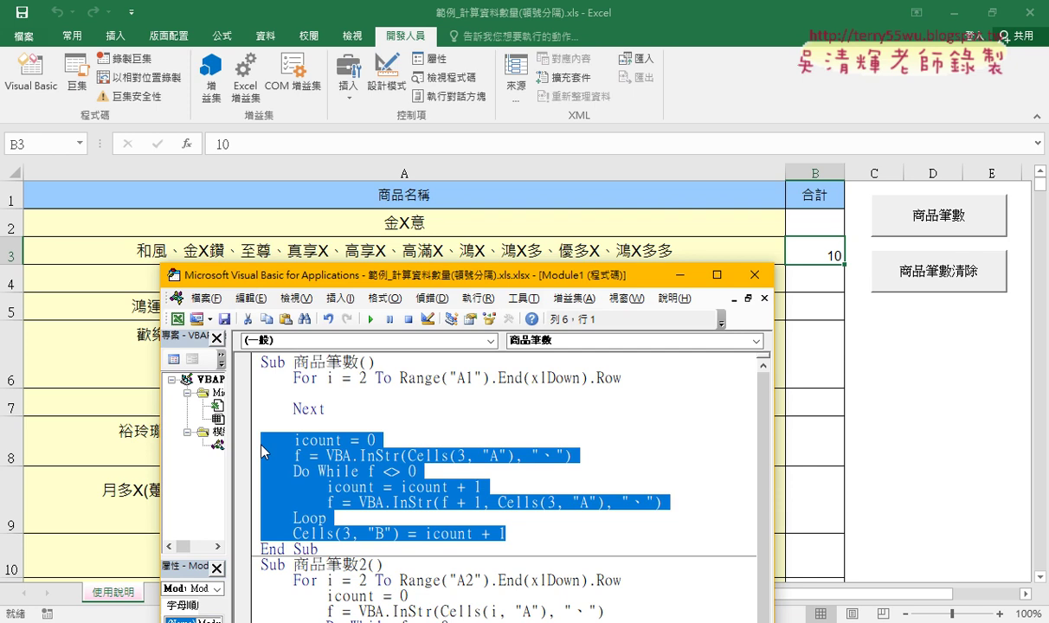
{"action": "mouse_move", "coordinate": [264, 451]}
{"action": "left_mouse_down"}
{"action": "mouse_move", "coordinate": [275, 415]}
{"action": "mouse_move", "coordinate": [259, 394]}
{"action": "left_mouse_up"}
{"action": "left_click_drag", "start_coordinate": [259, 400], "coordinate": [260, 394]}
{"action": "left_click_drag", "start_coordinate": [507, 487], "coordinate": [227, 394]}
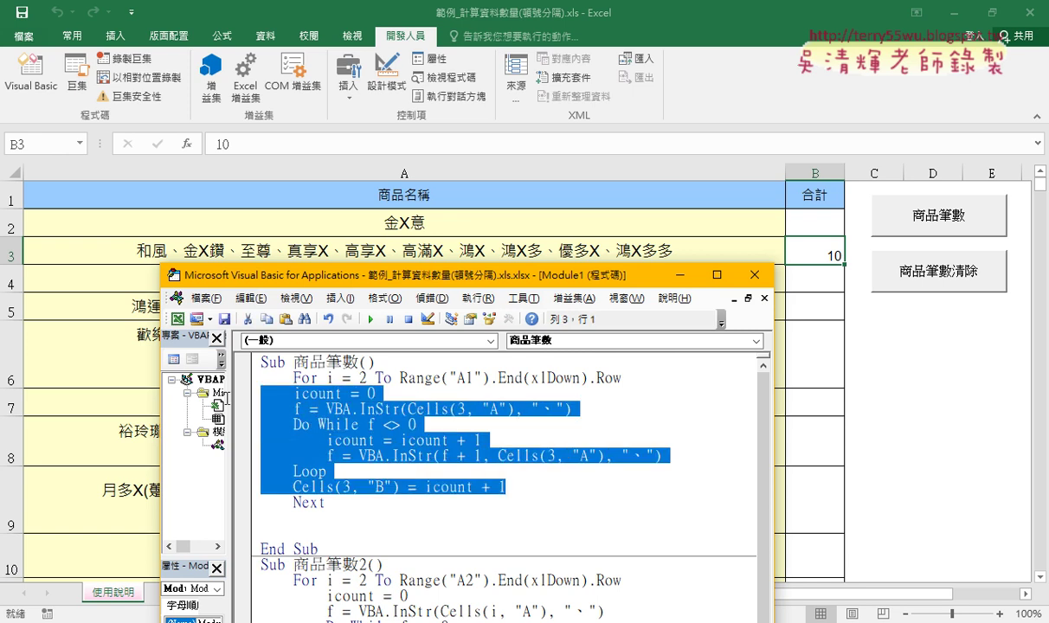
{"action": "key", "text": "Tab"}
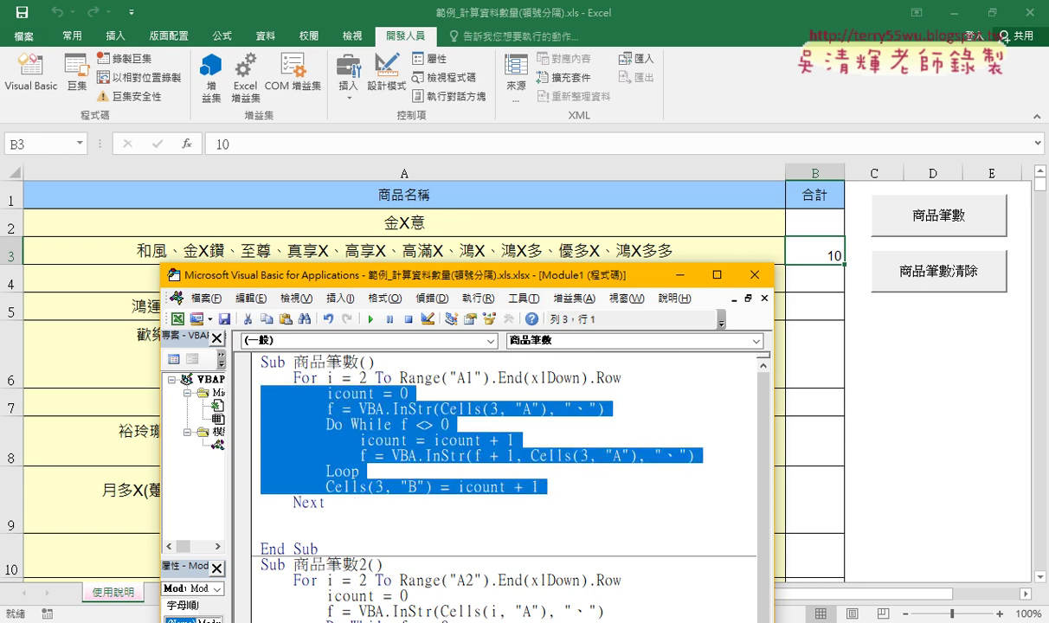
{"action": "left_click", "coordinate": [408, 396]}
Replace row 3 with i in both Cells(3, "A") references and in Cells(3, "B")
{"action": "left_click", "coordinate": [494, 408]}
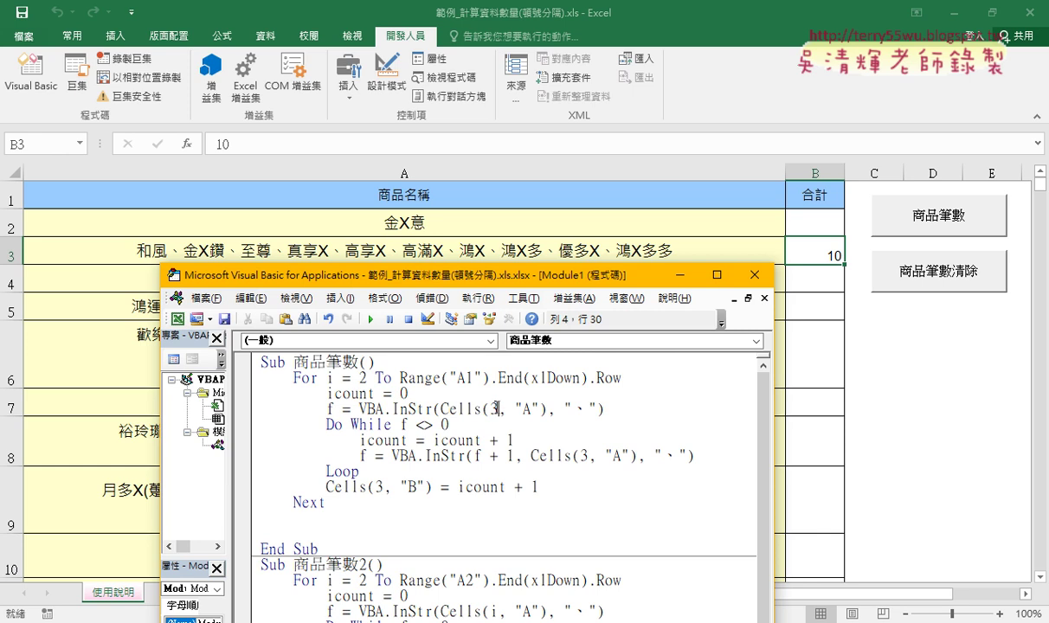
{"action": "double_click", "coordinate": [494, 408]}
{"action": "type", "text": "i"}
{"action": "double_click", "coordinate": [583, 454]}
{"action": "type", "text": "i"}
{"action": "double_click", "coordinate": [379, 487]}
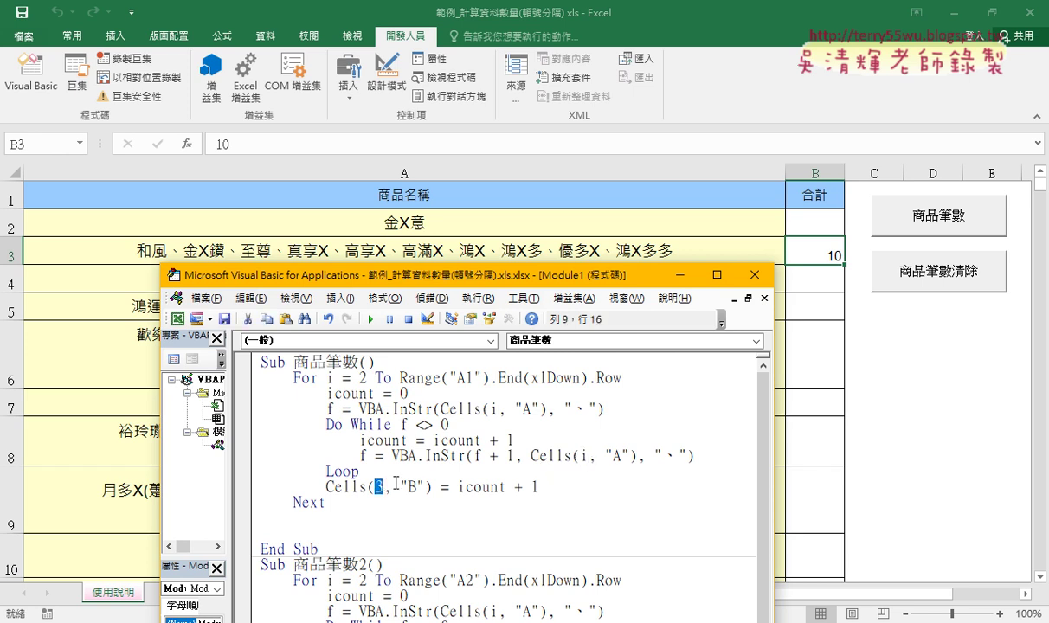
{"action": "type", "text": "i"}
Delete the blank lines before End Sub and shift the editor aside to reveal column B
{"action": "key", "text": "Down"}
{"action": "key", "text": "Down"}
{"action": "key", "text": "BackSpace"}
{"action": "key", "text": "Delete"}
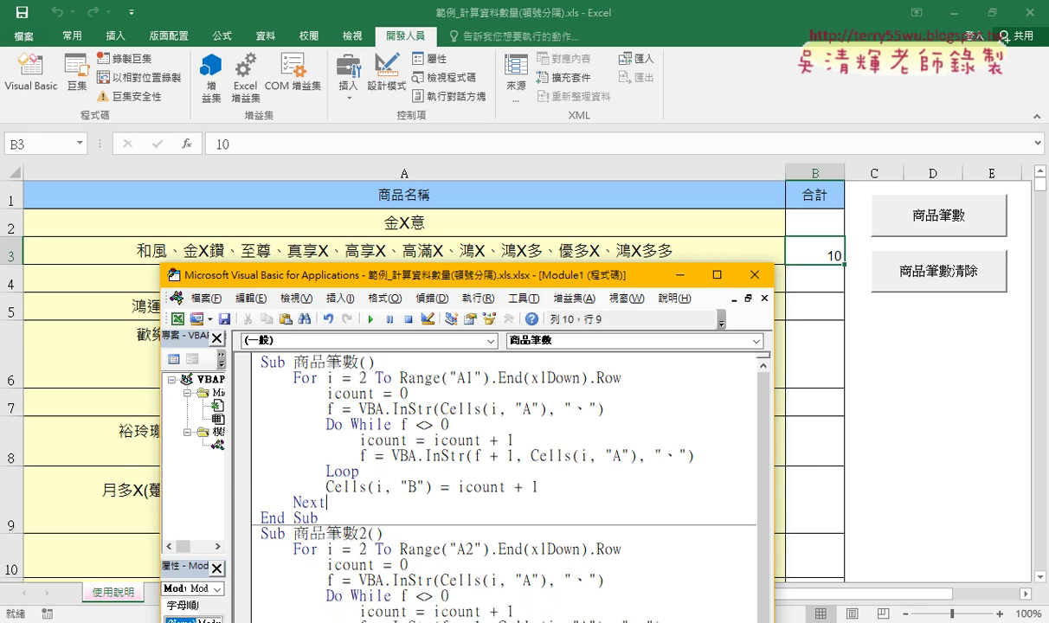
{"action": "left_click_drag", "start_coordinate": [398, 275], "coordinate": [243, 256]}
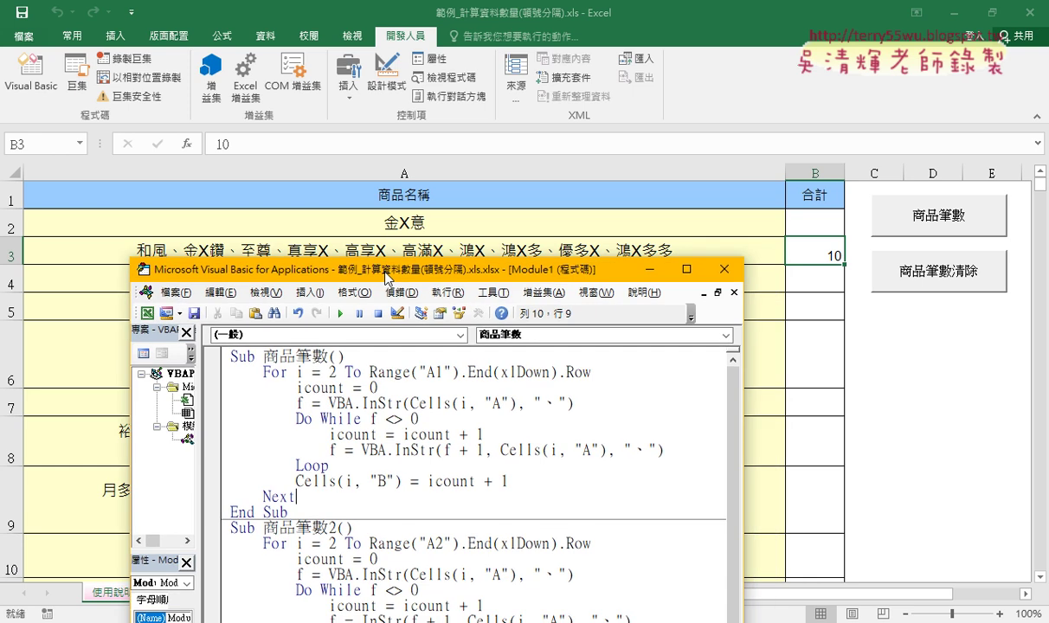
{"action": "left_click", "coordinate": [245, 420]}
Run the 商品筆數 macro so 合計 shows 1, 10, 5, 7, 14, 2, 15, 10, 8, then highlight Do While
{"action": "left_click", "coordinate": [217, 298]}
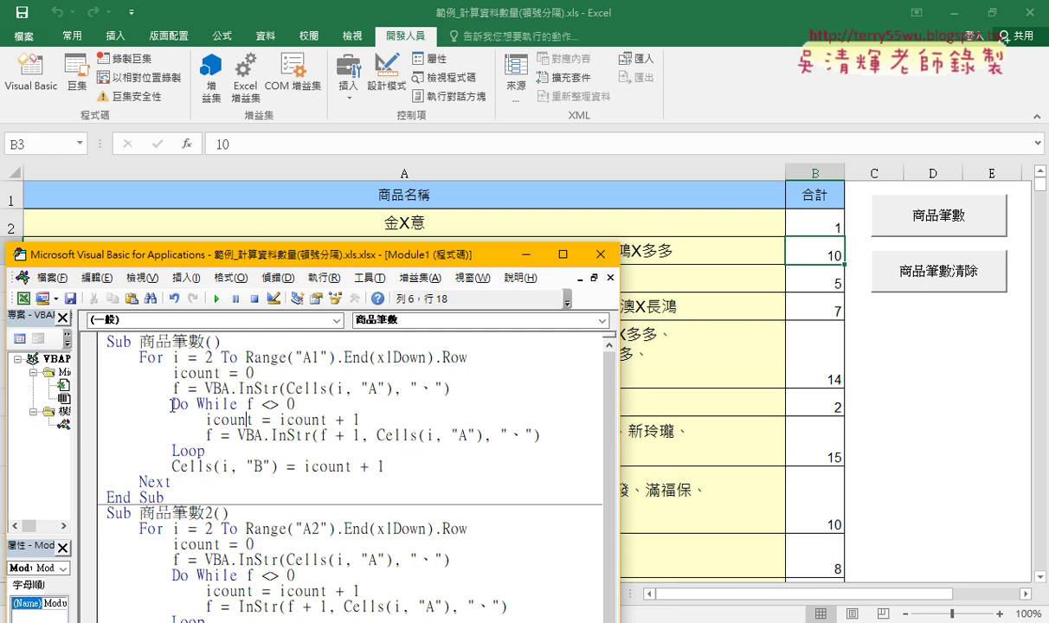
{"action": "left_click_drag", "start_coordinate": [173, 404], "coordinate": [236, 404]}
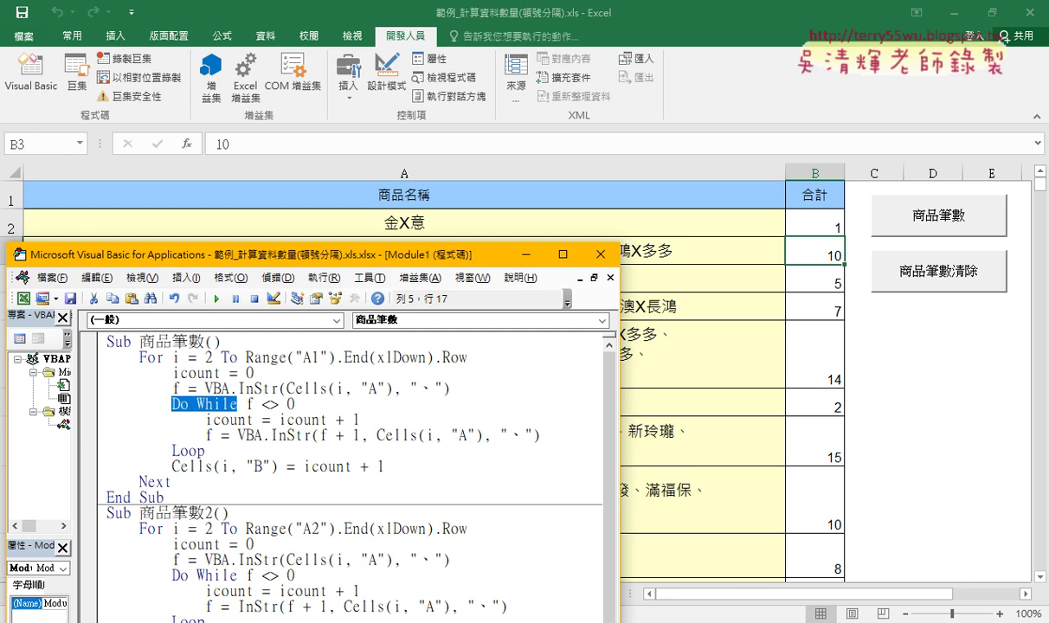
{"action": "key", "text": "alt+Tab"}
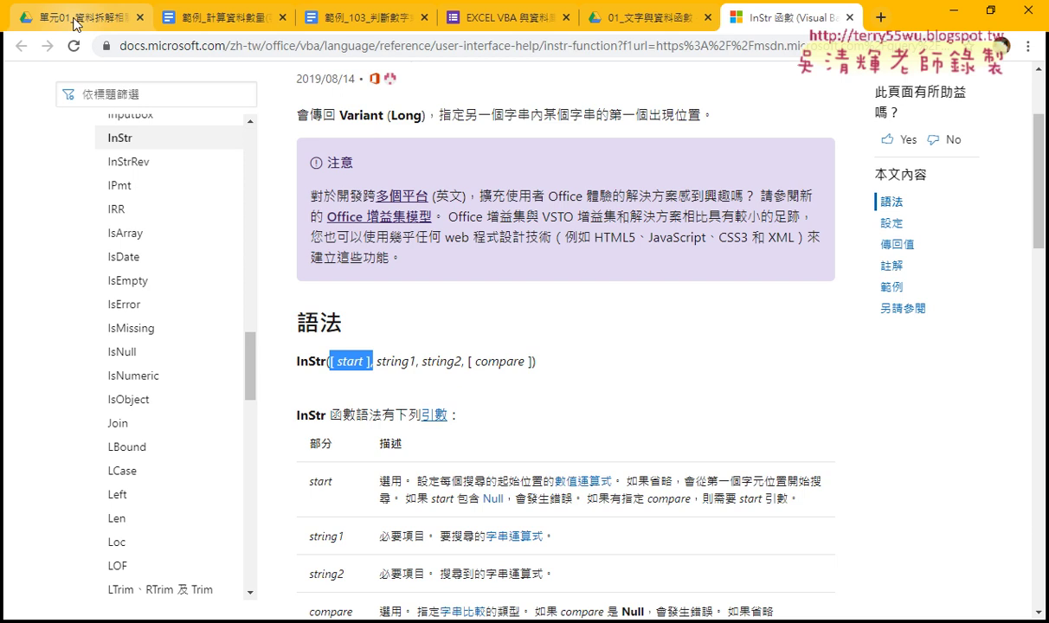
Bring up the 範例_計算資料數量(頓號分隔)程式碼 Google Docs file via the Google Drive tab in Chrome
{"action": "left_click", "coordinate": [76, 19]}
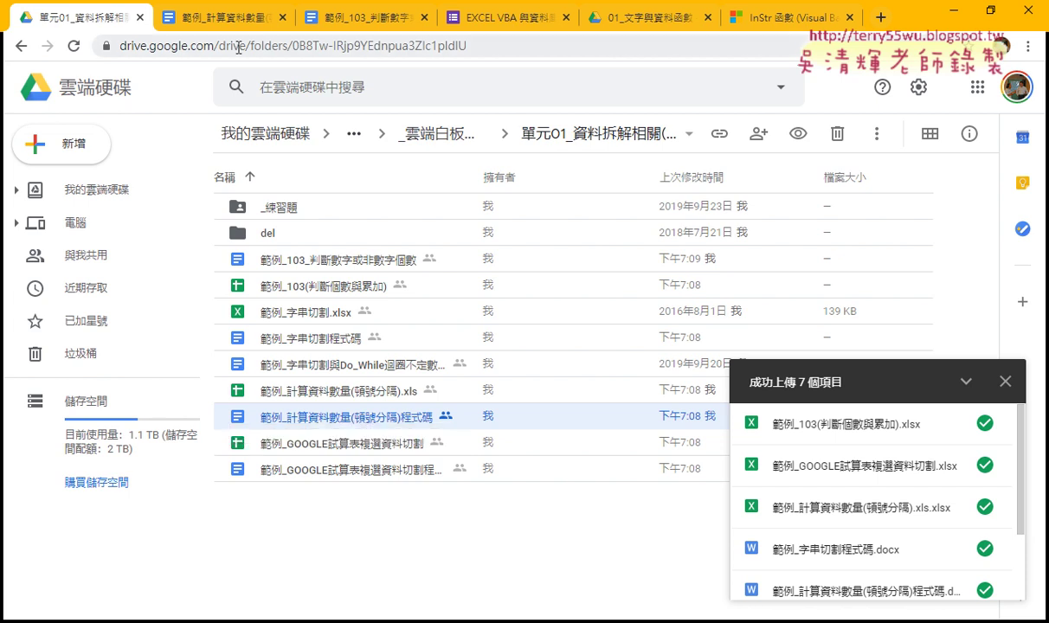
{"action": "left_click", "coordinate": [216, 17]}
Select the single-row Sub 商品筆數 block and scroll up to the example table screenshot
{"action": "scroll", "coordinate": [414, 300], "scroll_direction": "up", "scroll_amount": 2}
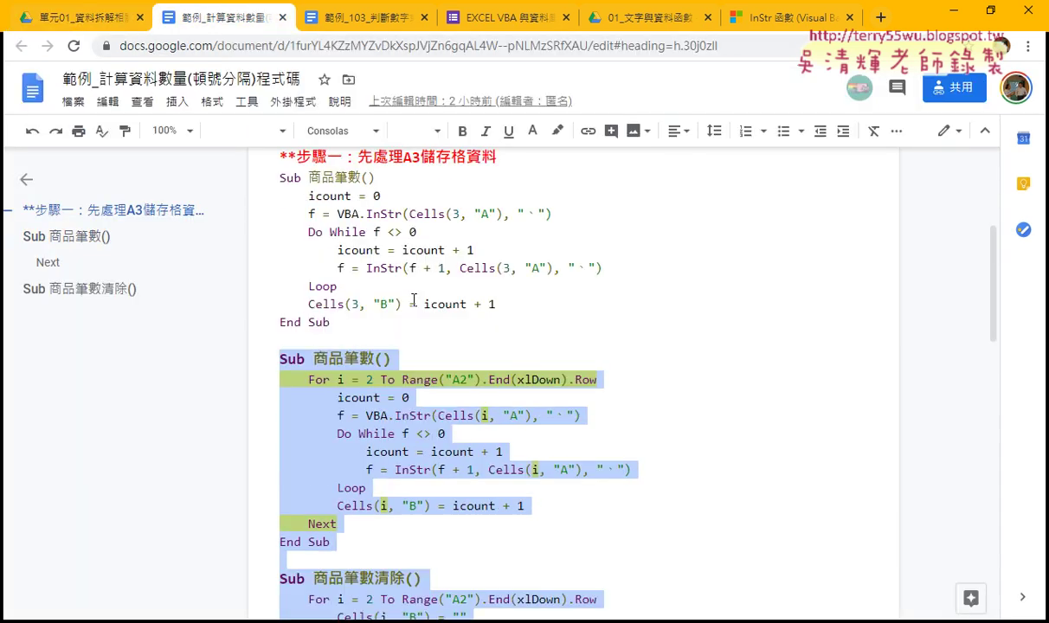
{"action": "scroll", "coordinate": [414, 301], "scroll_direction": "up", "scroll_amount": 1}
{"action": "left_click", "coordinate": [410, 310]}
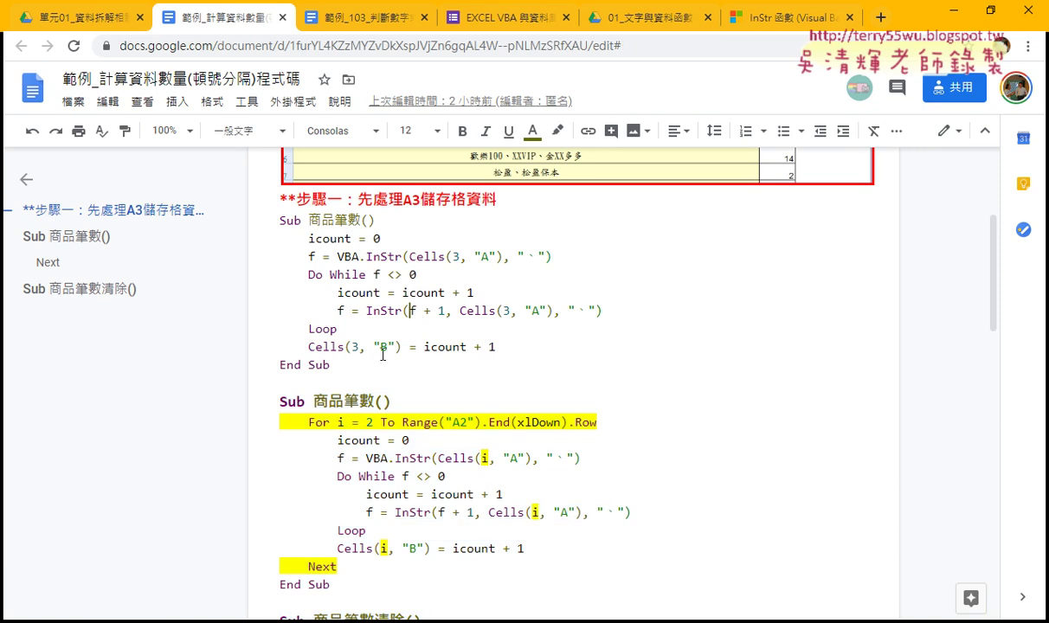
{"action": "left_click_drag", "start_coordinate": [330, 365], "coordinate": [279, 220]}
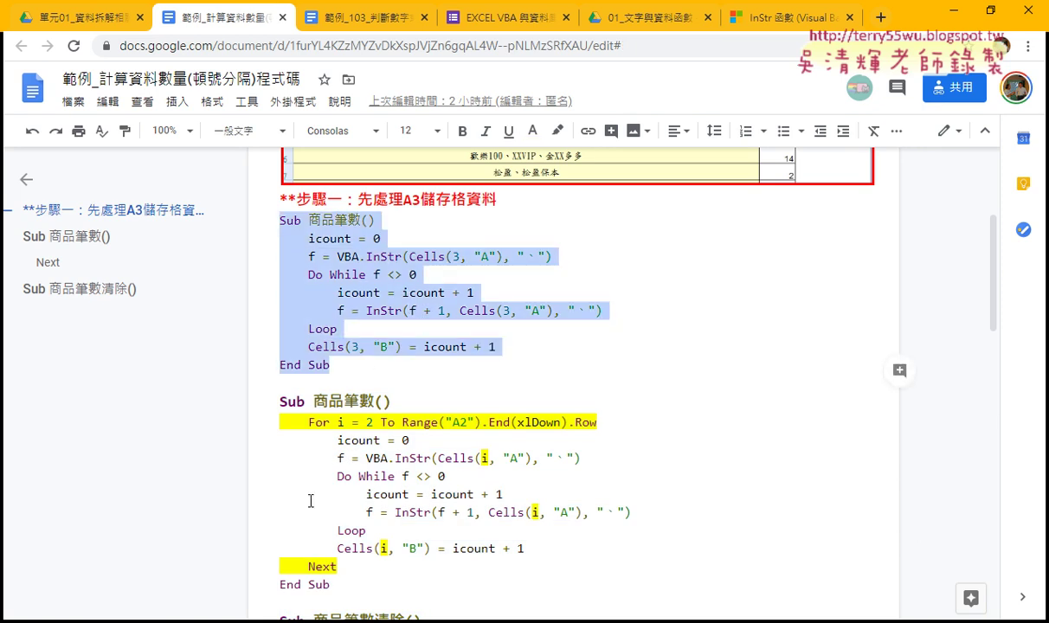
{"action": "scroll", "coordinate": [318, 446], "scroll_direction": "up", "scroll_amount": 3}
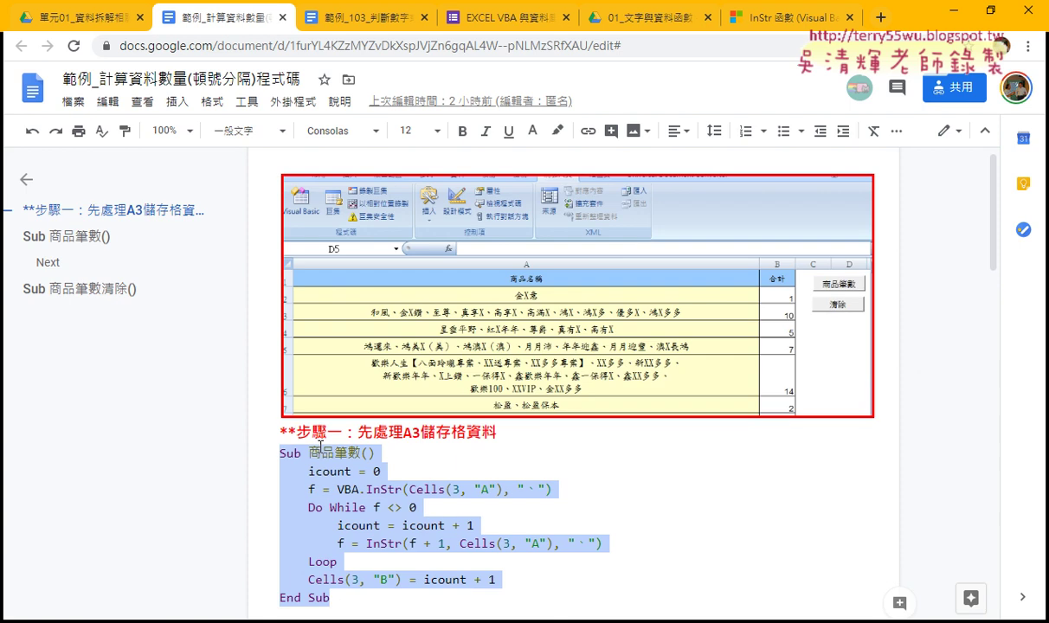